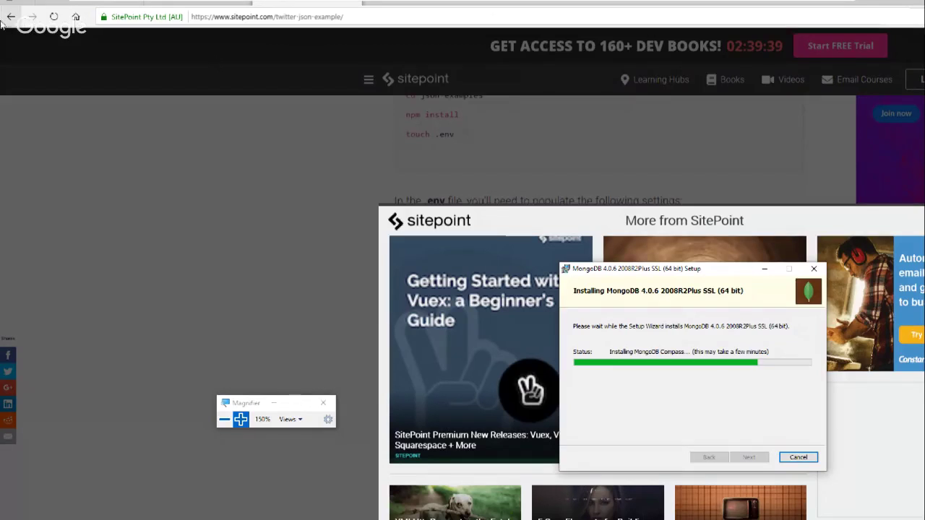
Go back from the SitePoint JSON example articles to the web search results
click(11, 16)
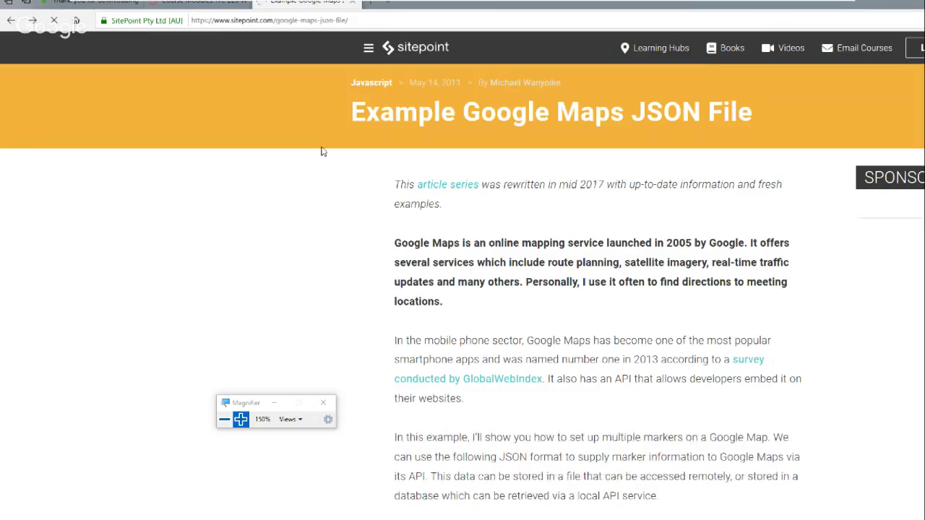
click(11, 22)
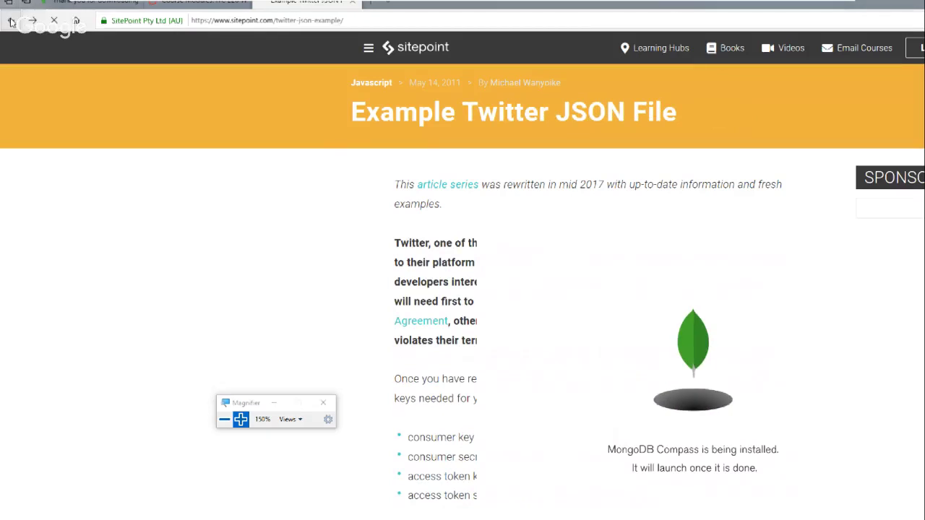
click(11, 21)
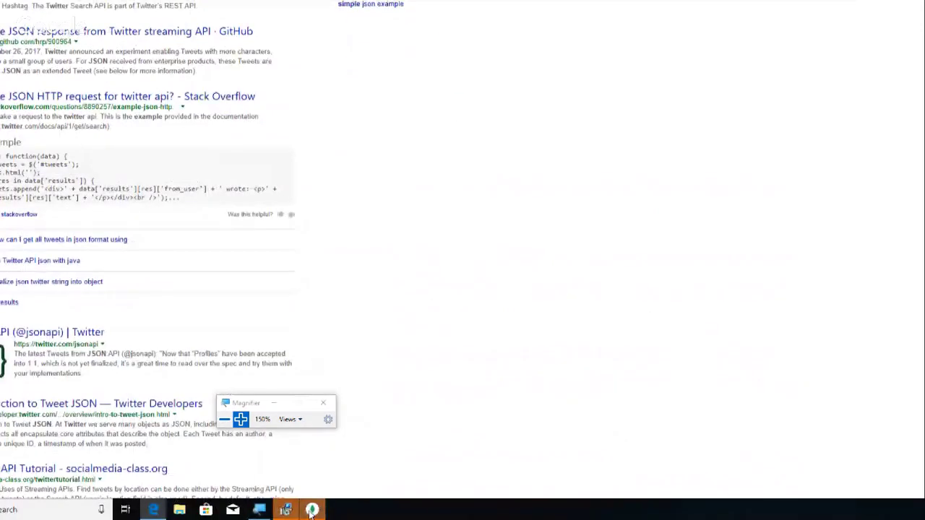
Switch to the MongoDB 4.0.6 installer and finish its setup wizard
click(312, 511)
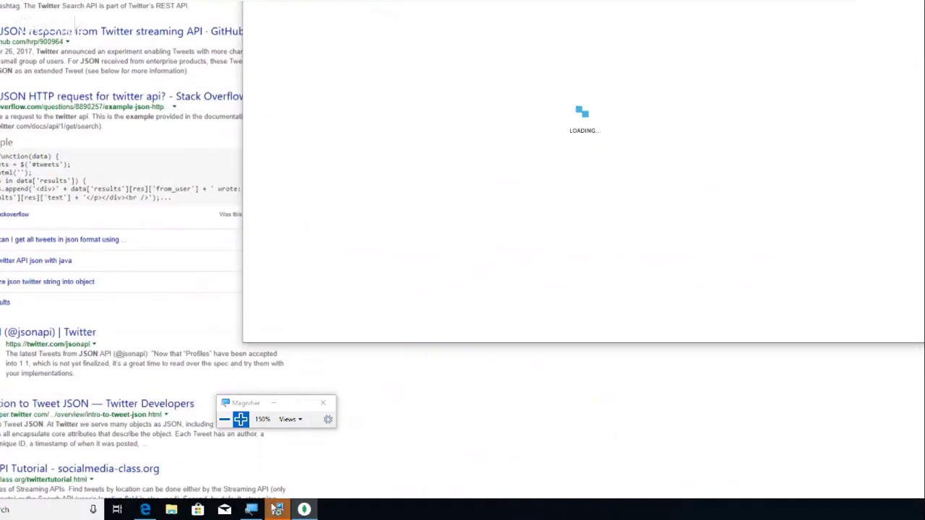
click(277, 509)
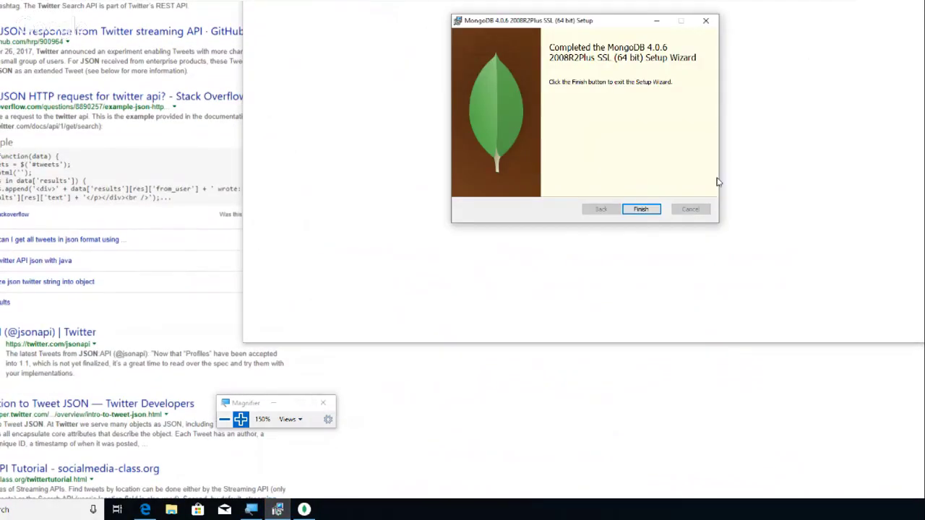
click(641, 209)
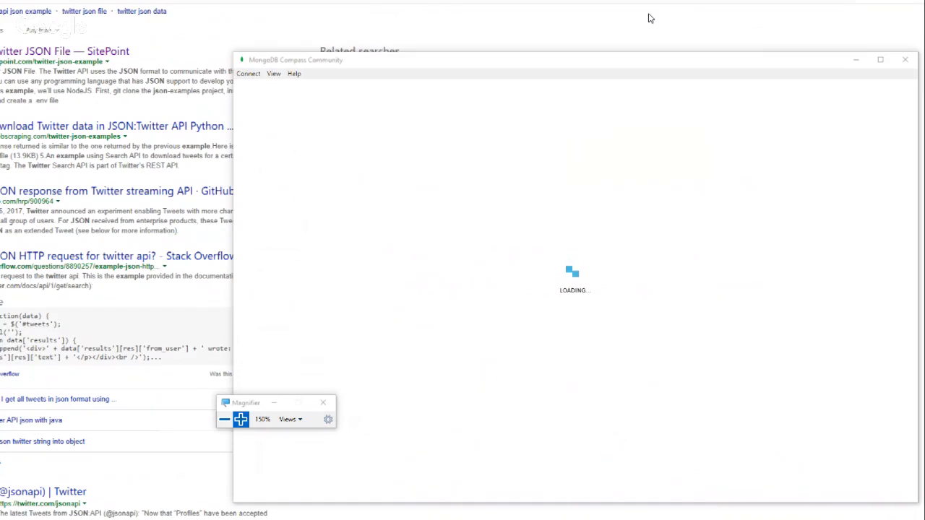
Minimize the browser and the Magnifier window so that MongoDB Compass is unobstructed
click(648, 18)
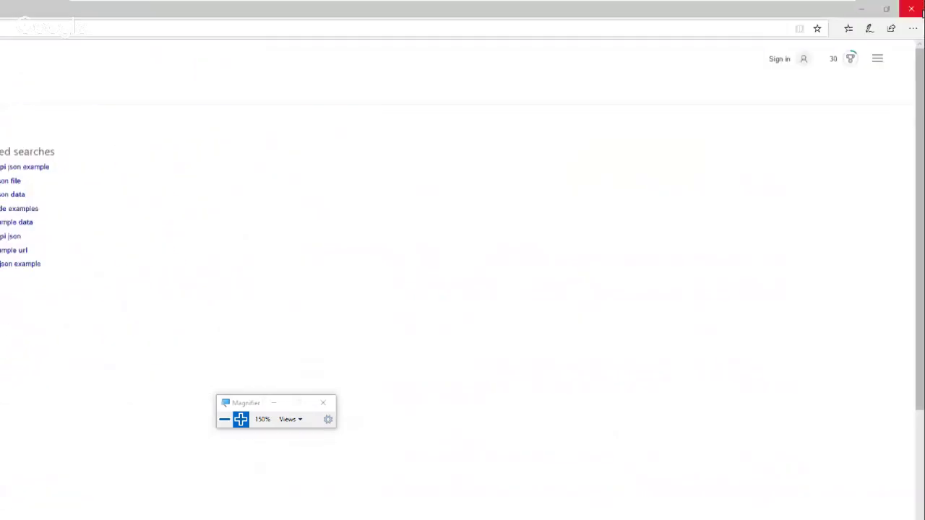
click(861, 9)
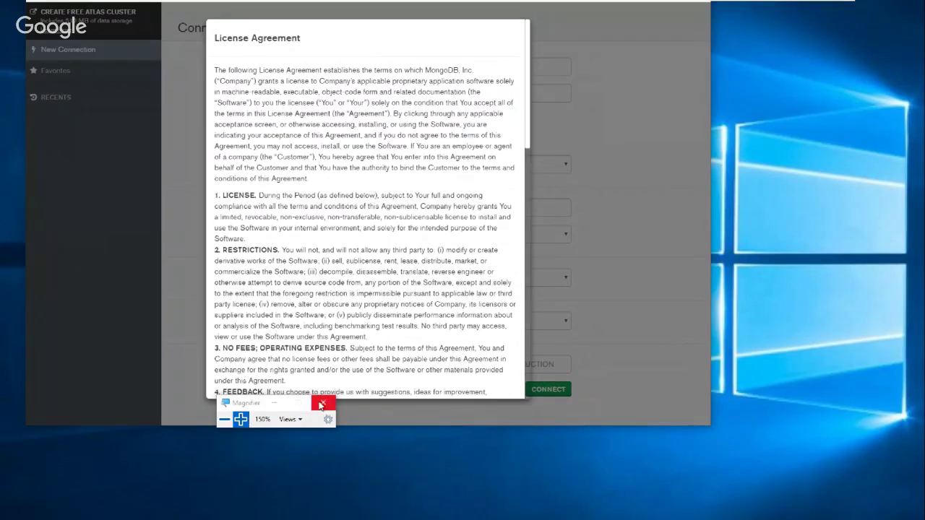
click(269, 406)
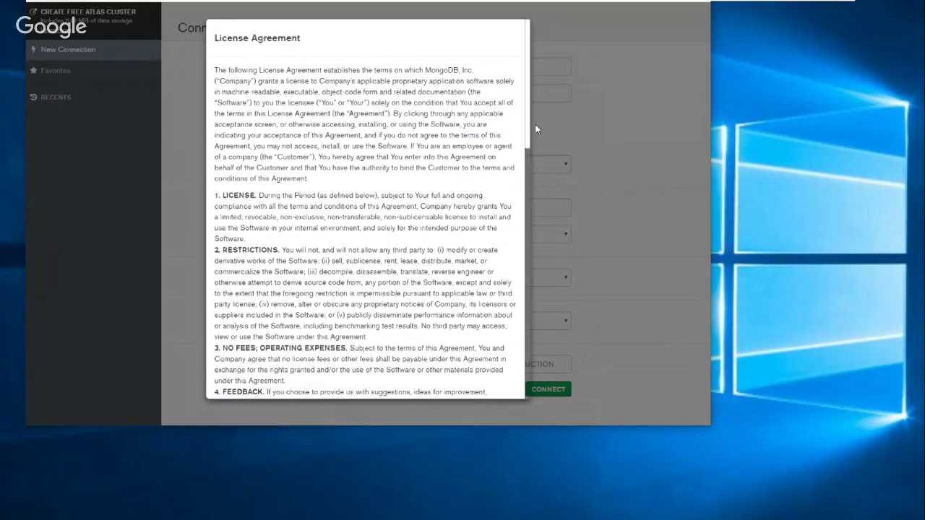
Accept the MongoDB Compass license agreement and go through the welcome tour to its end
drag(526, 146, 471, 403)
click(437, 390)
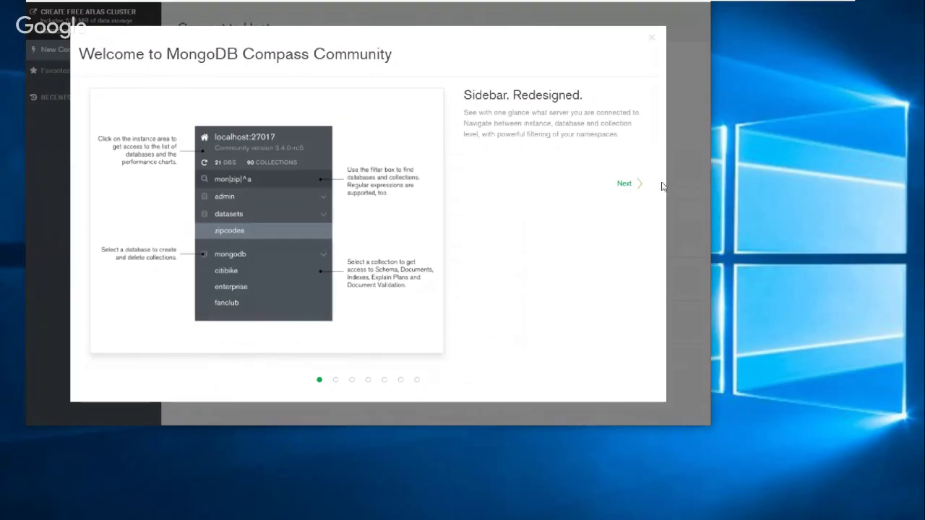
click(625, 183)
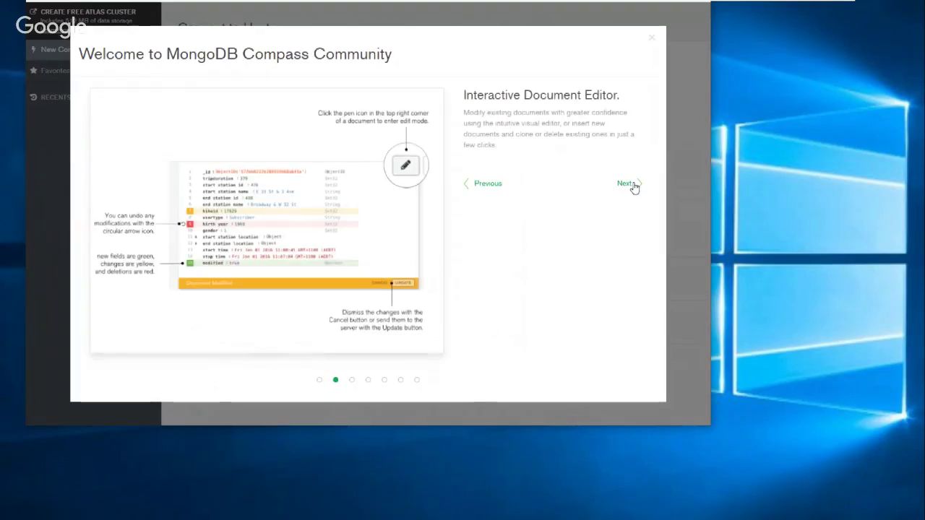
click(625, 183)
click(633, 186)
click(632, 185)
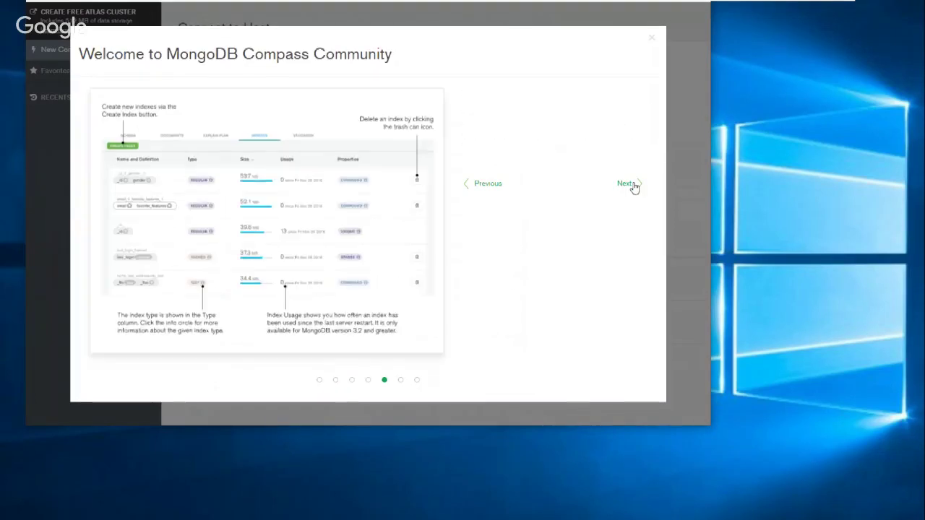
click(625, 184)
click(625, 183)
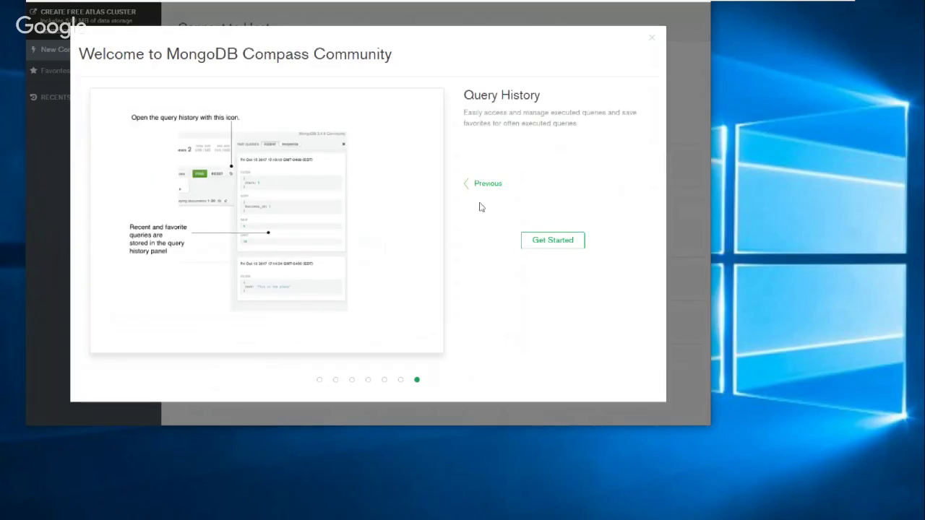
click(553, 242)
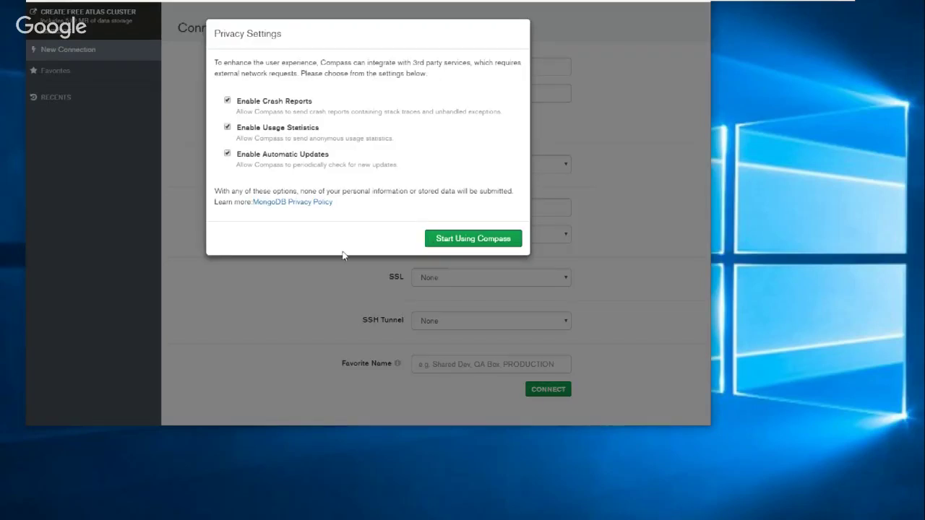
Accept the default privacy settings and connect to the local MongoDB host with the default connection settings
click(503, 244)
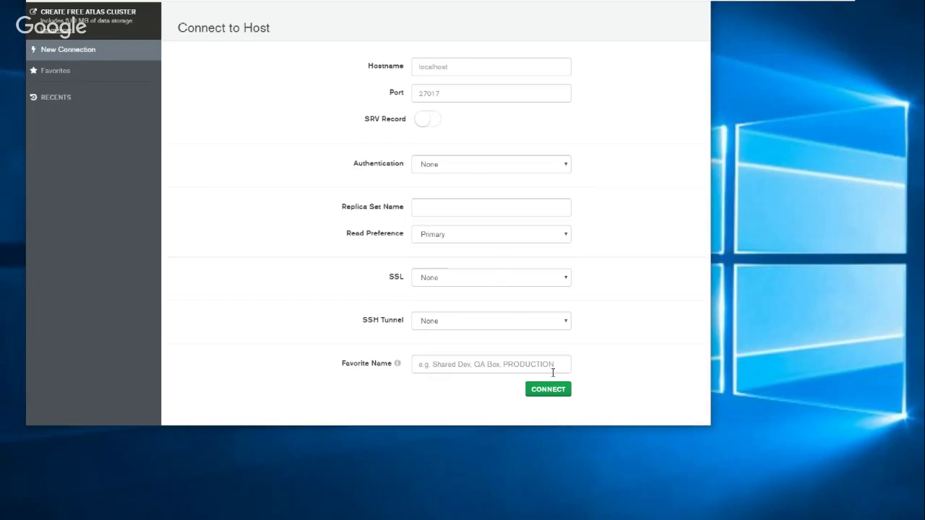
click(566, 397)
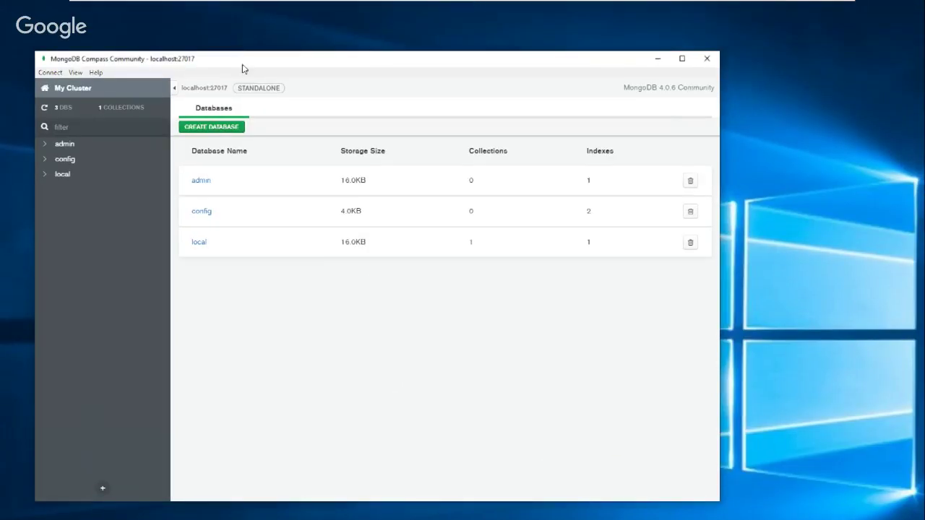
drag(242, 69, 297, 40)
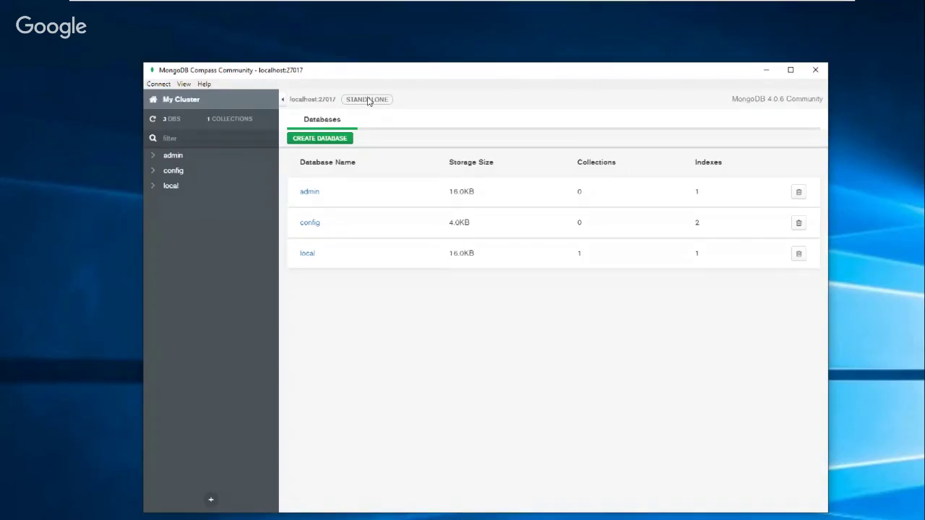
Create a database named test with a collection named testcollection
click(334, 140)
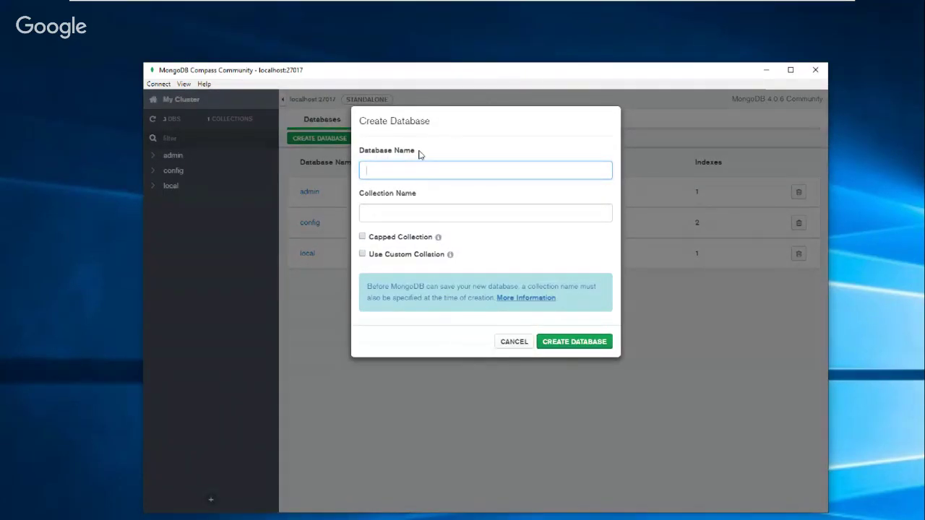
text(test)
click(381, 214)
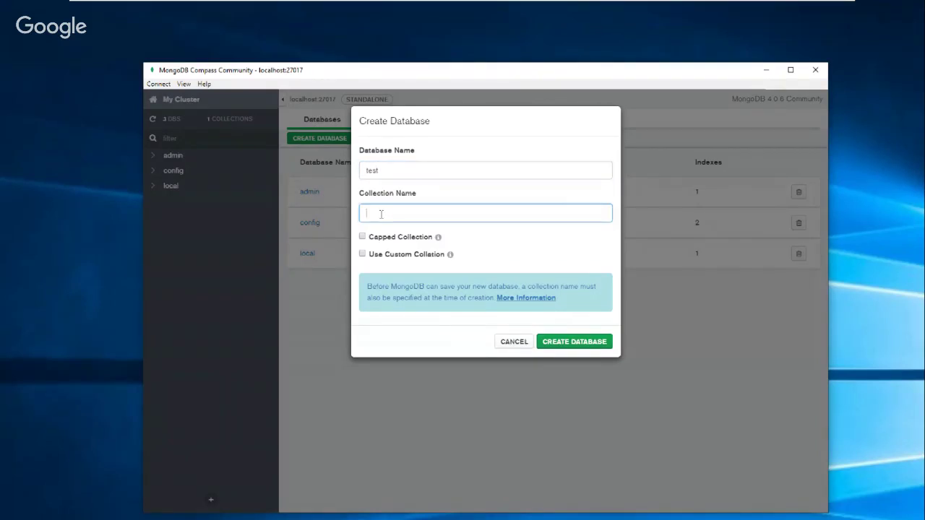
text(testcollection)
click(568, 344)
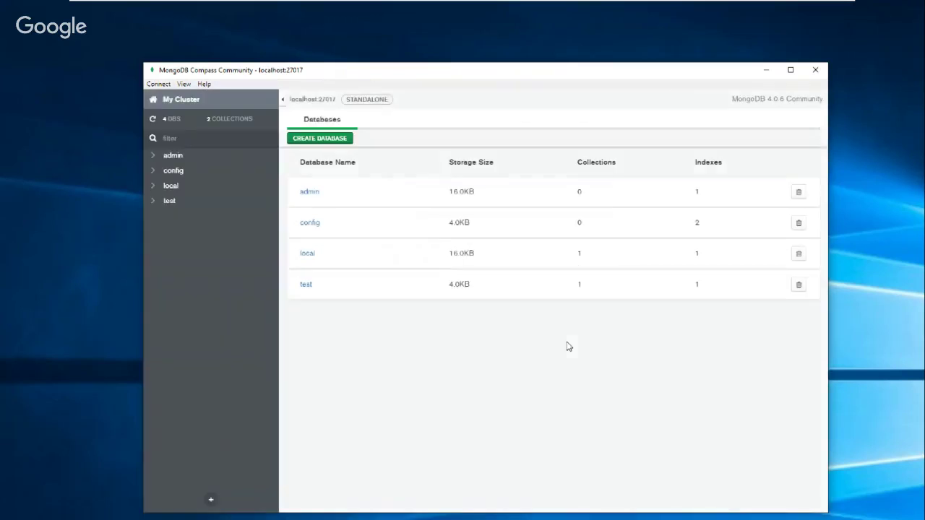
Start a new document in testcollection of the test database, with a testname field set to "this is just a test"
click(168, 202)
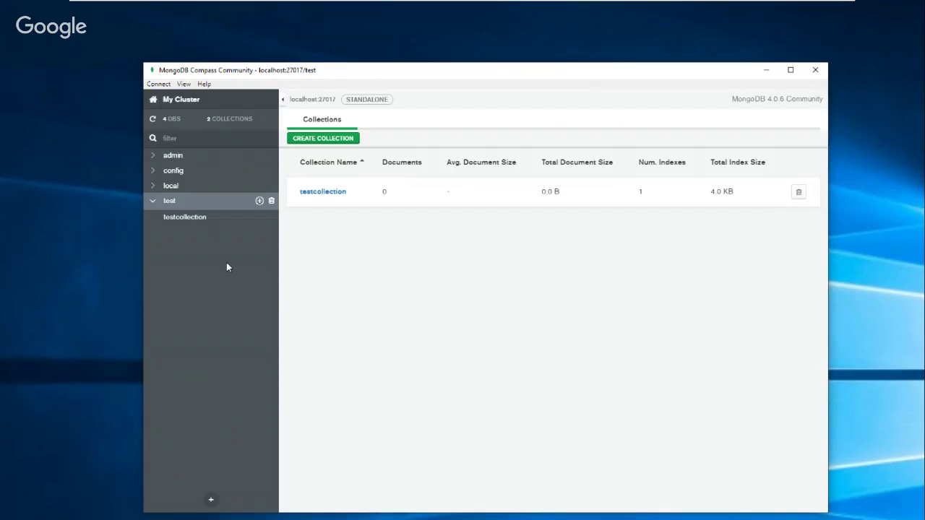
click(320, 192)
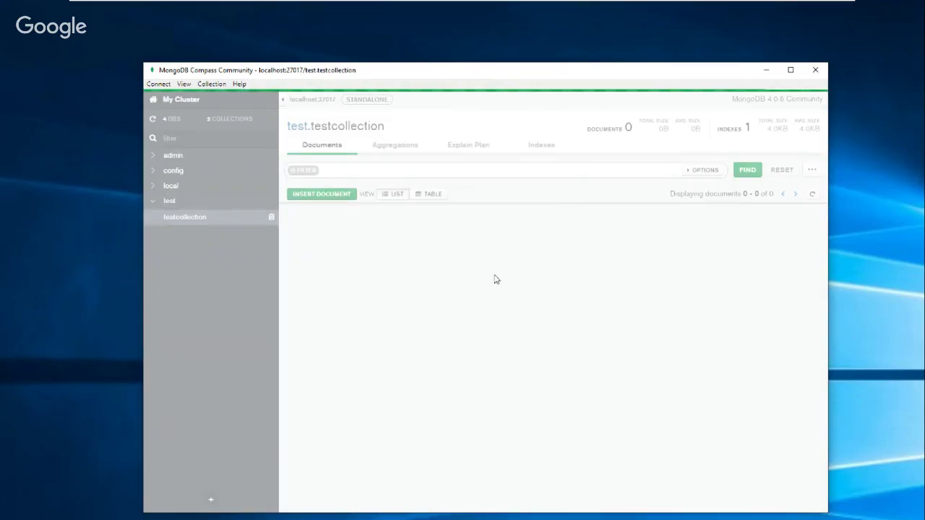
click(335, 198)
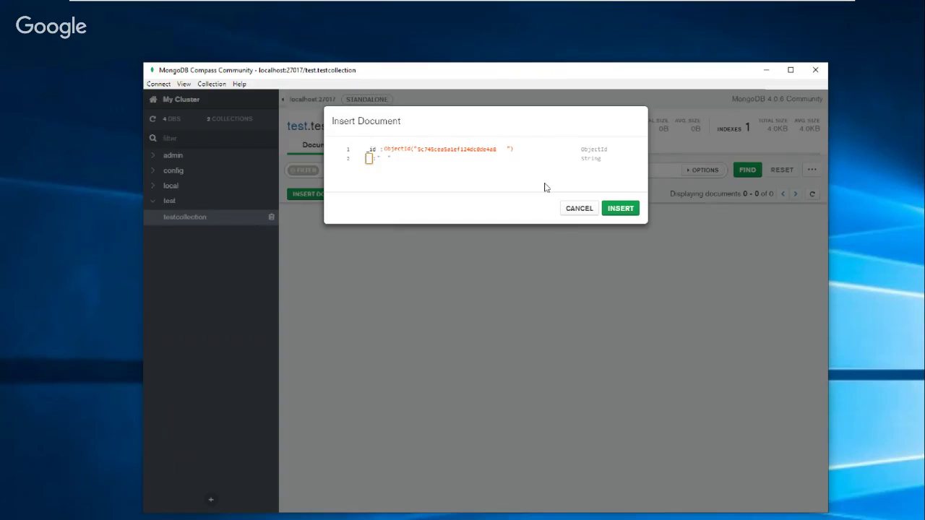
text(testname)
click(408, 158)
text(this is a)
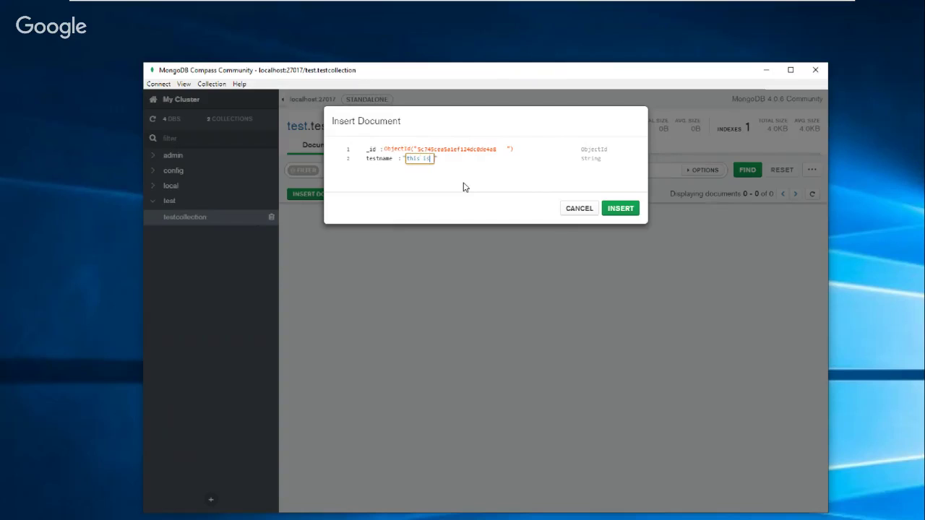
text(ust a test)
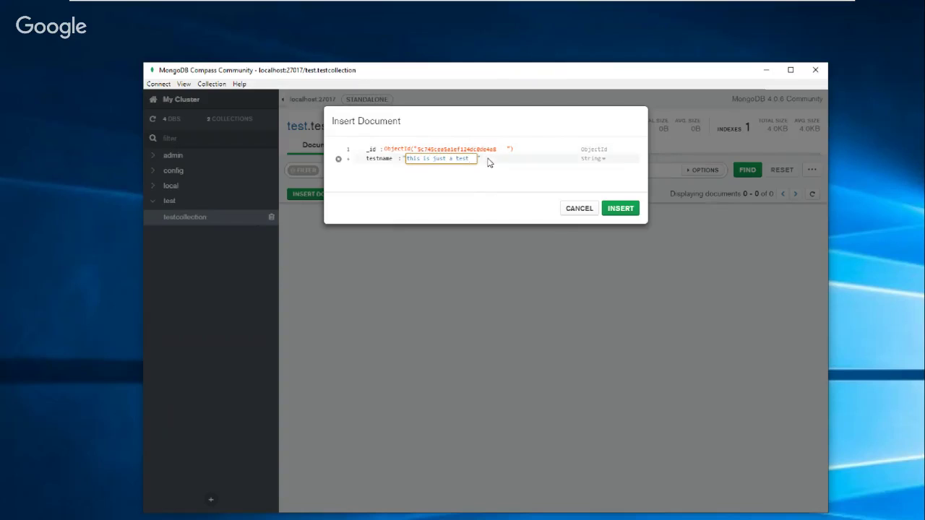
click(492, 162)
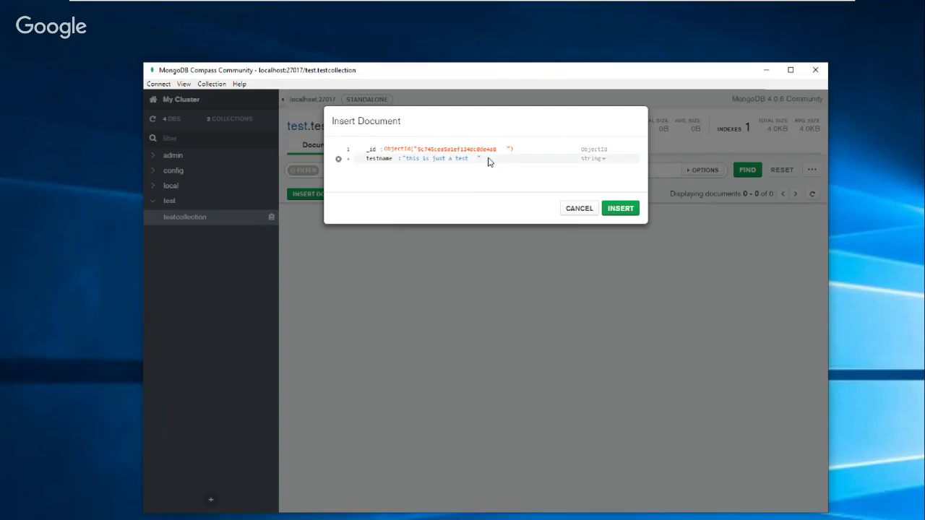
Add a testdate field after testname in the new document and set its data type to Date
click(347, 161)
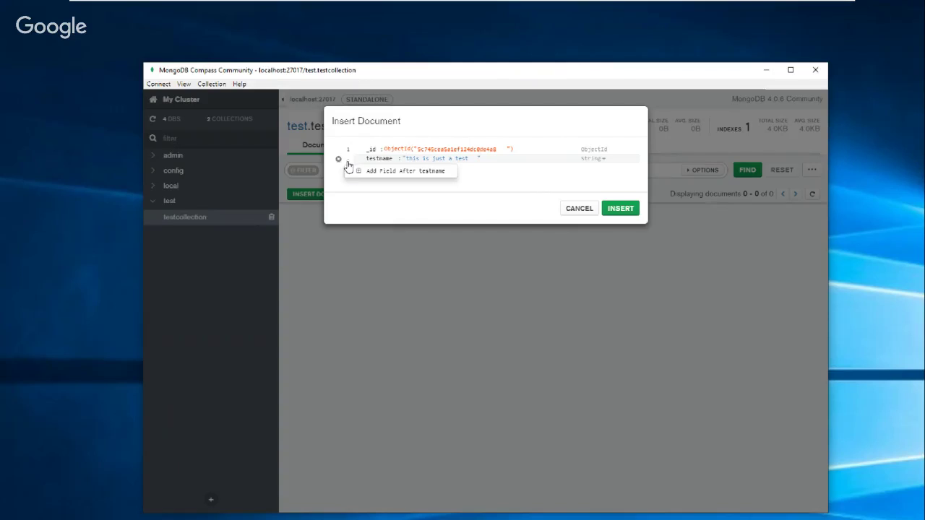
click(359, 173)
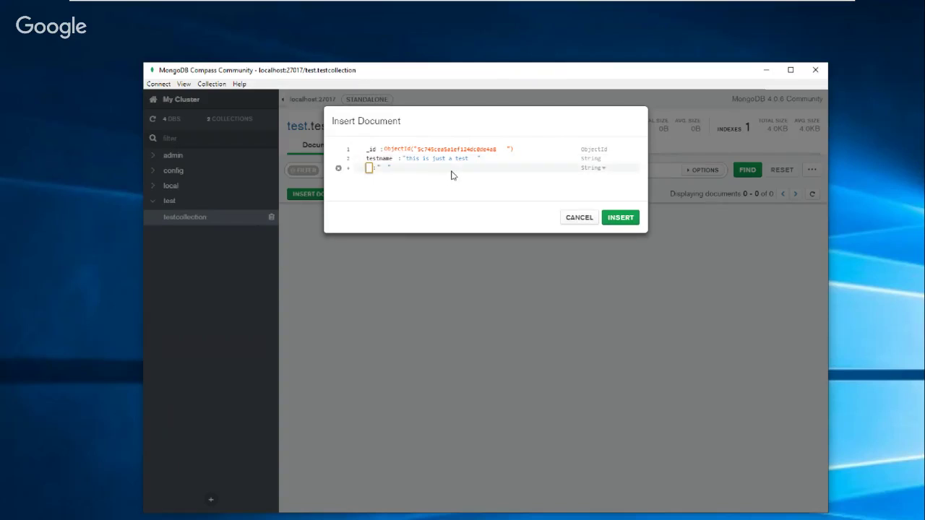
text(Testdate)
click(408, 167)
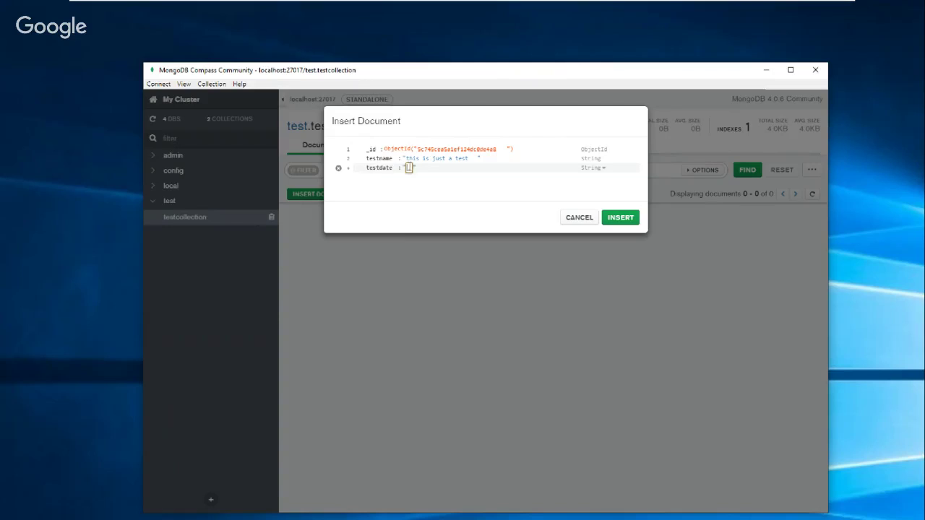
click(592, 168)
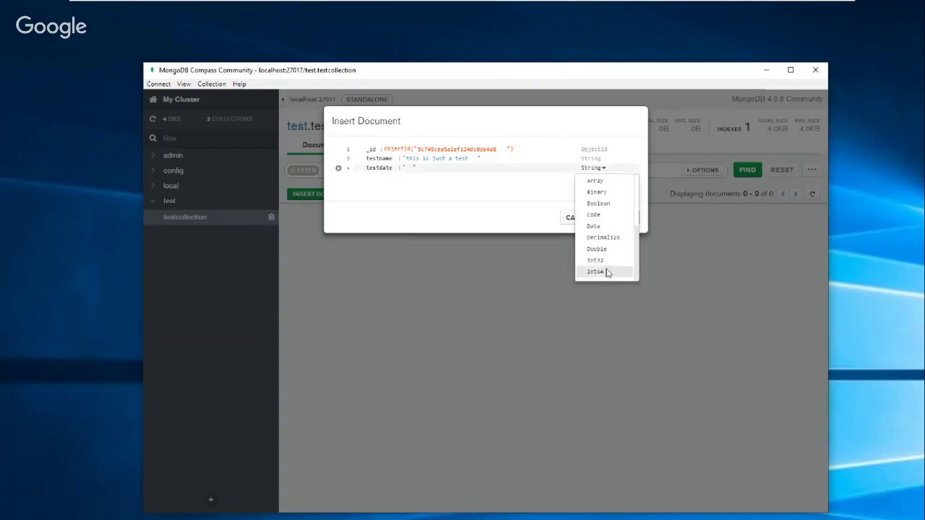
click(597, 227)
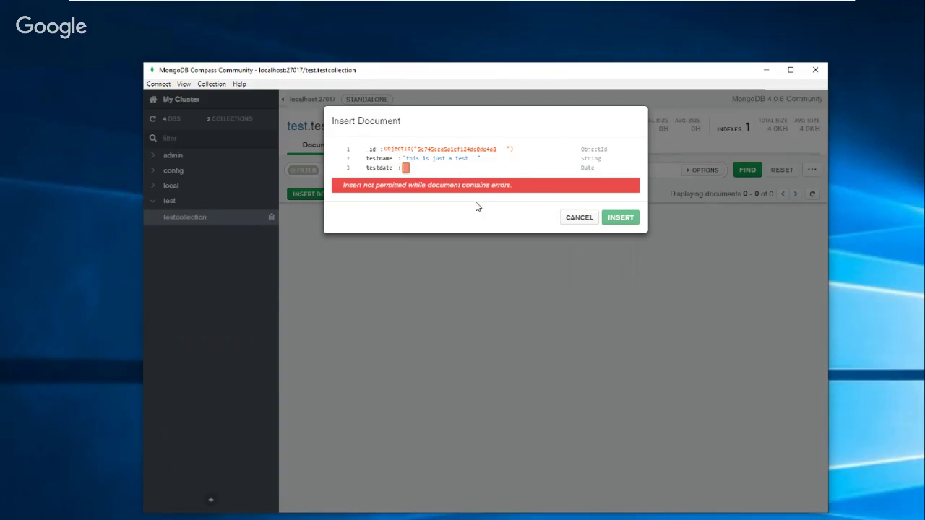
Enter 2019-02-25 as the value of the testdate field
text(2019)
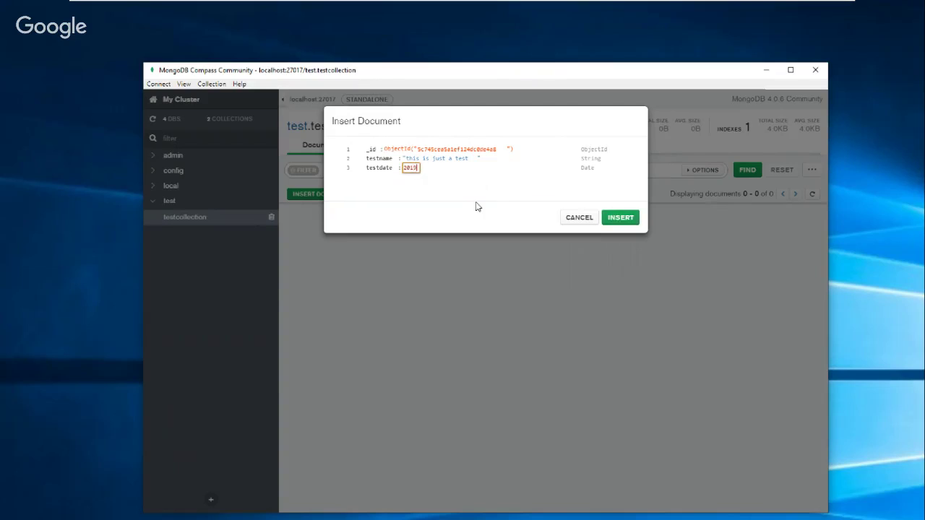
text(-25-)
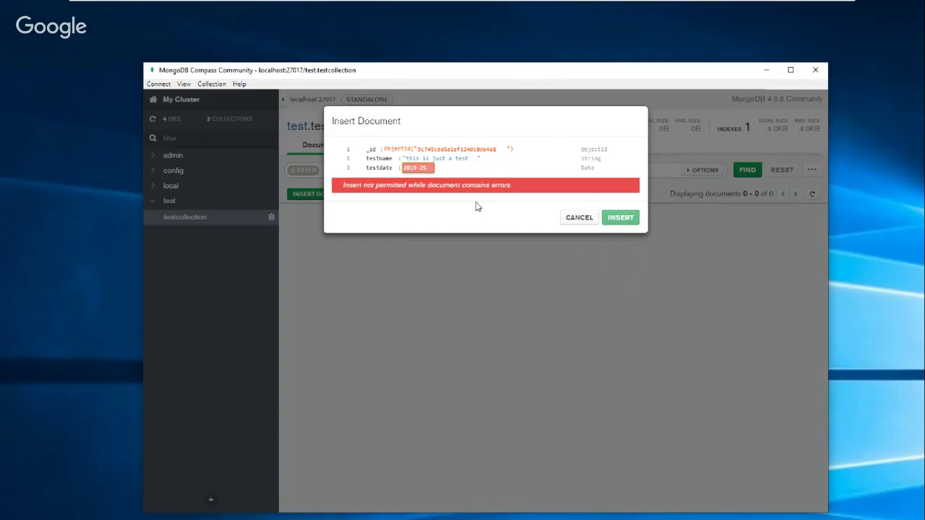
key(BackSpace)
key(BackSpace)
key(BackSpace)
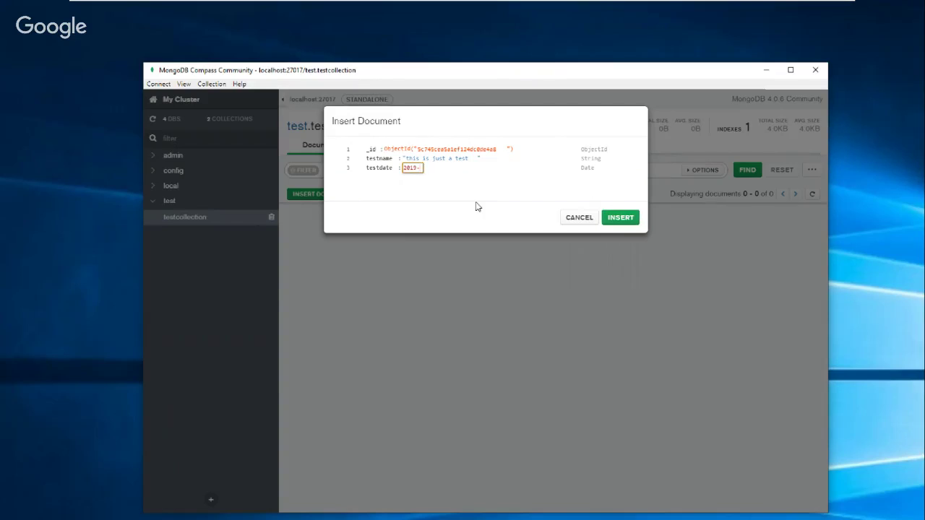
text(02-25)
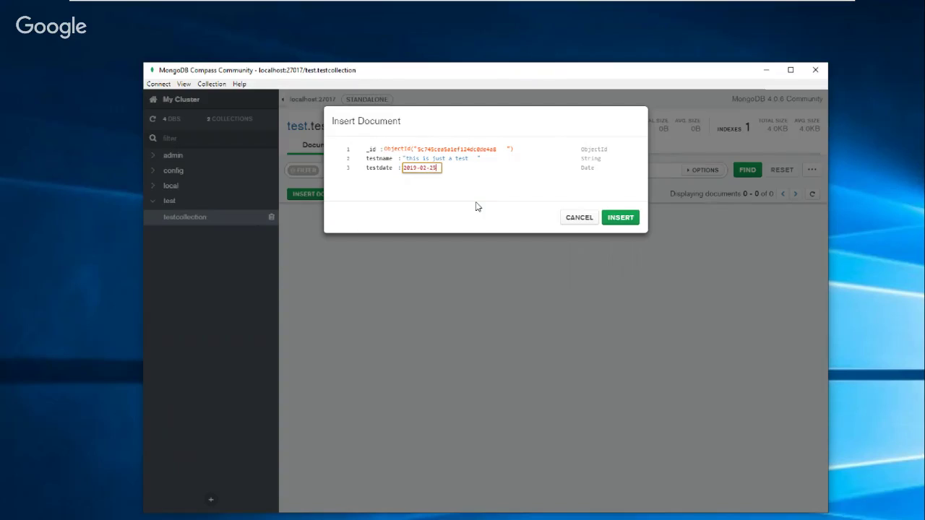
Insert the new document into testcollection and display the collection's documents in table view
click(621, 217)
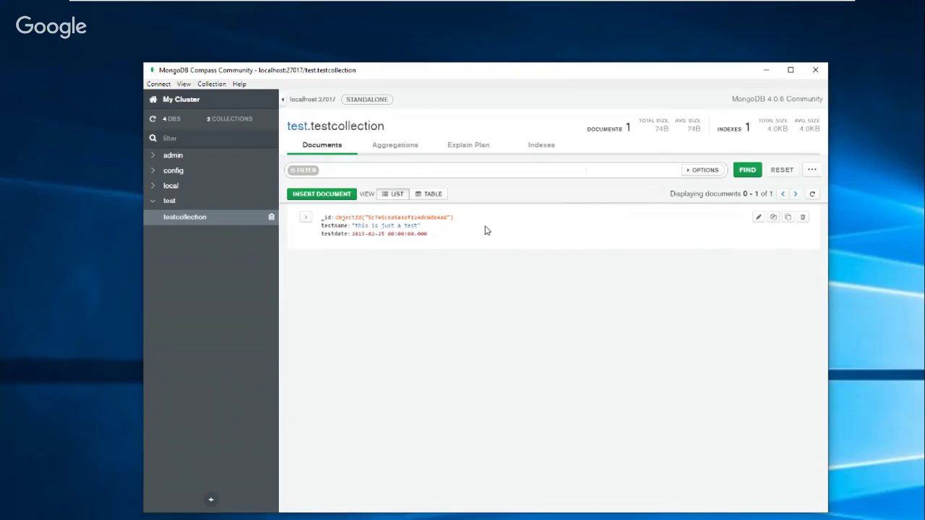
click(429, 194)
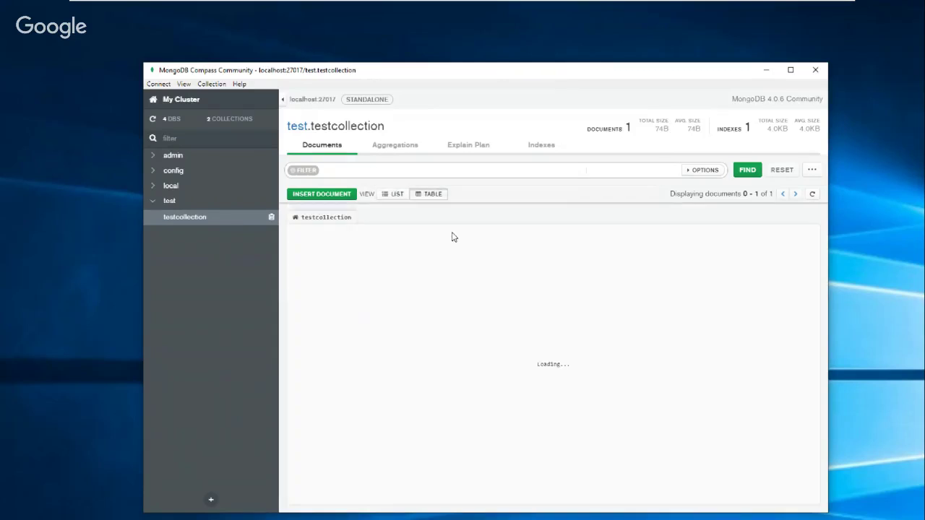
click(397, 194)
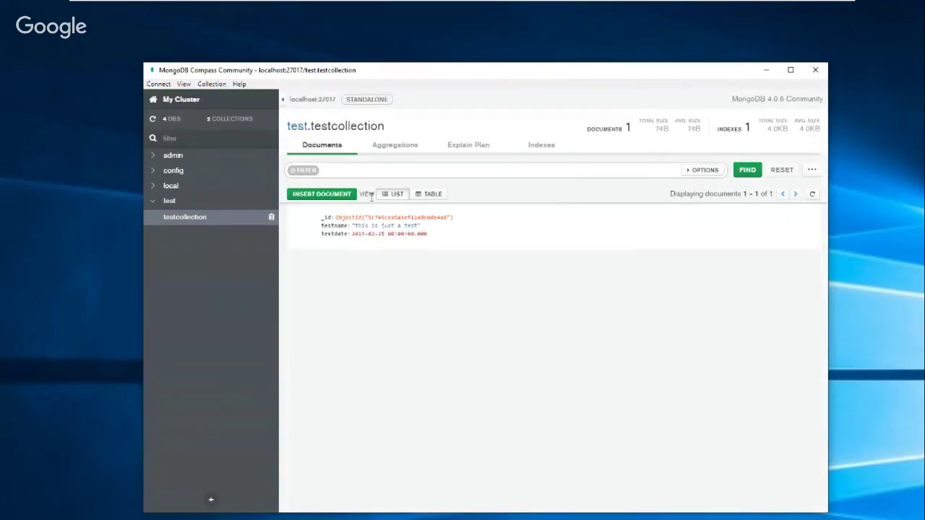
click(428, 196)
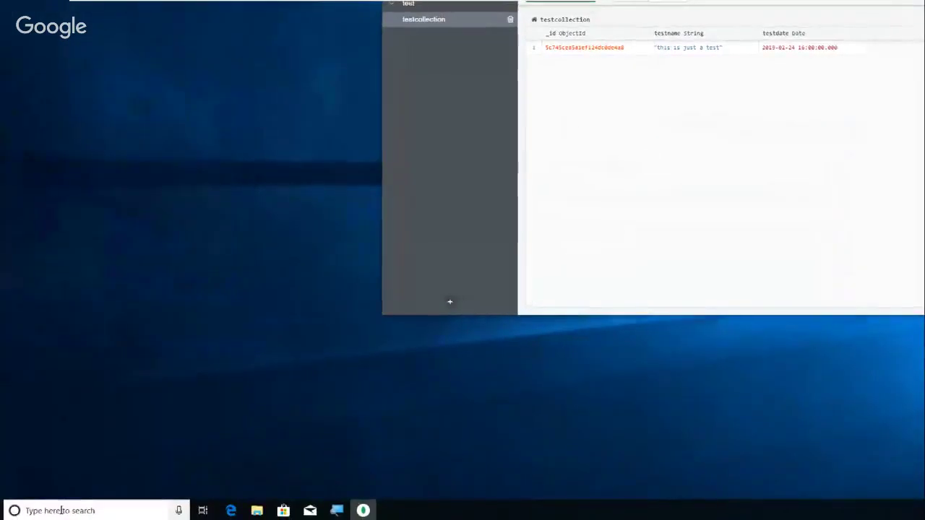
Find cmd through the Windows search and open Command Prompt
click(45, 511)
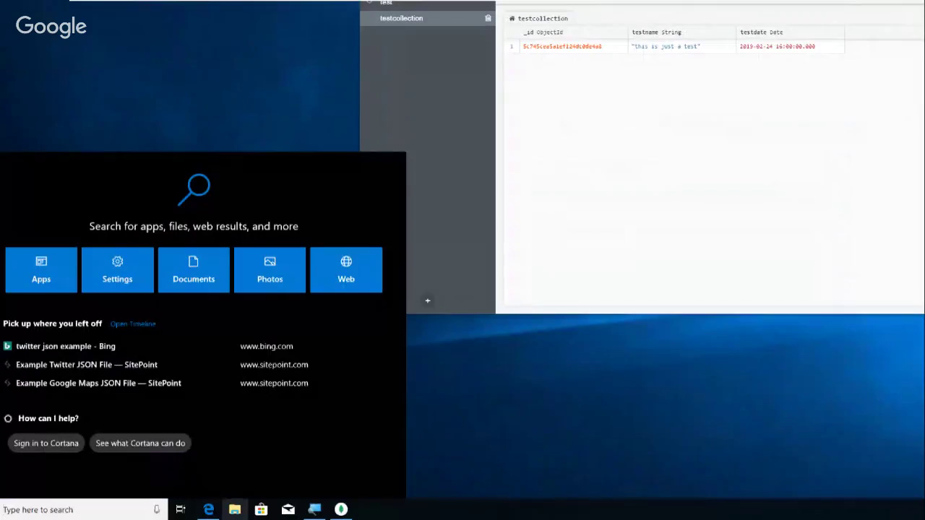
text(cmd)
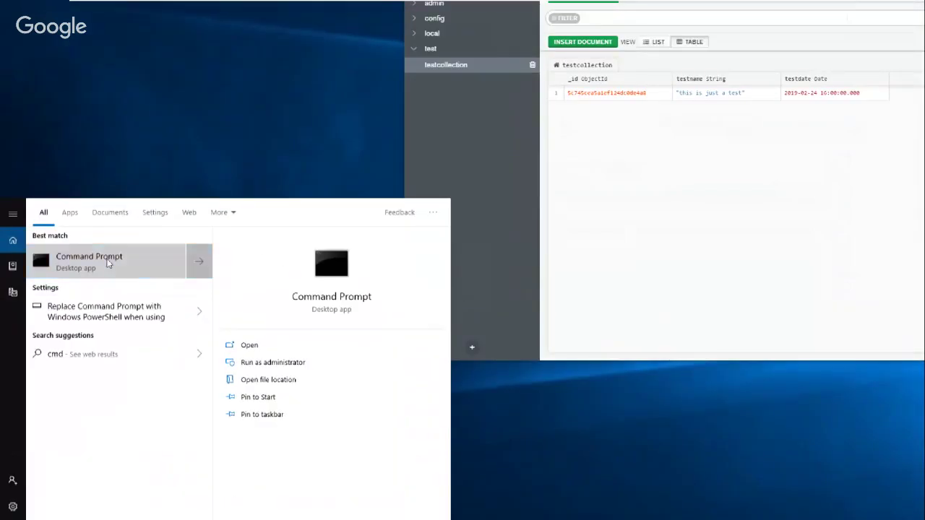
click(107, 263)
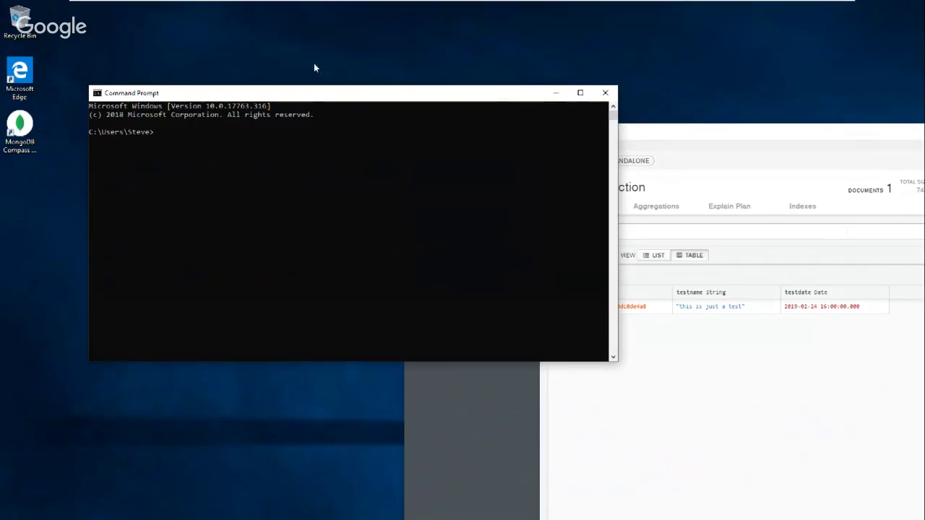
Set a larger default font size for console windows and close the Command Prompt
click(97, 94)
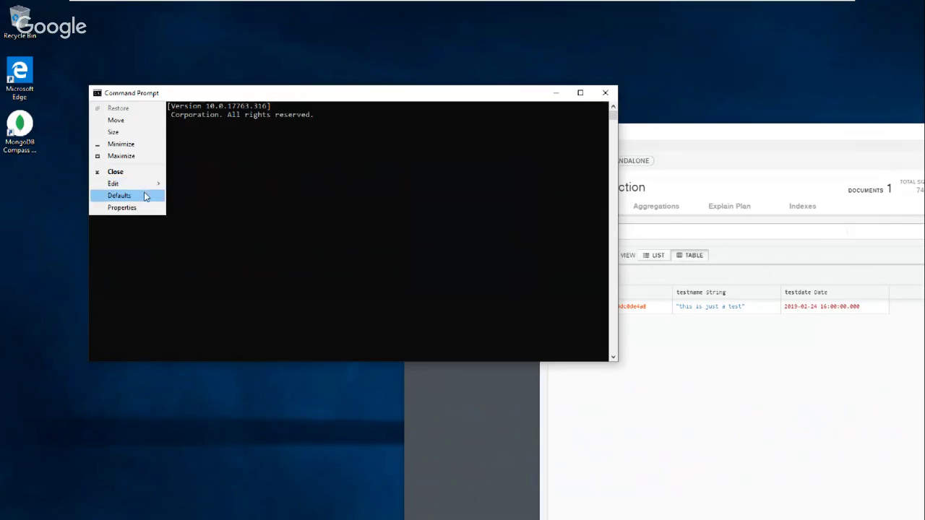
mouse_move(144, 185)
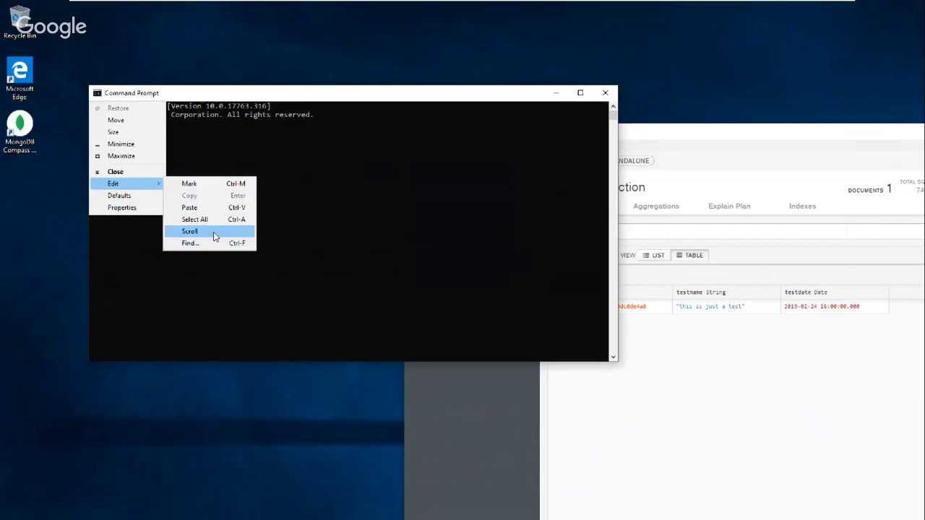
click(126, 197)
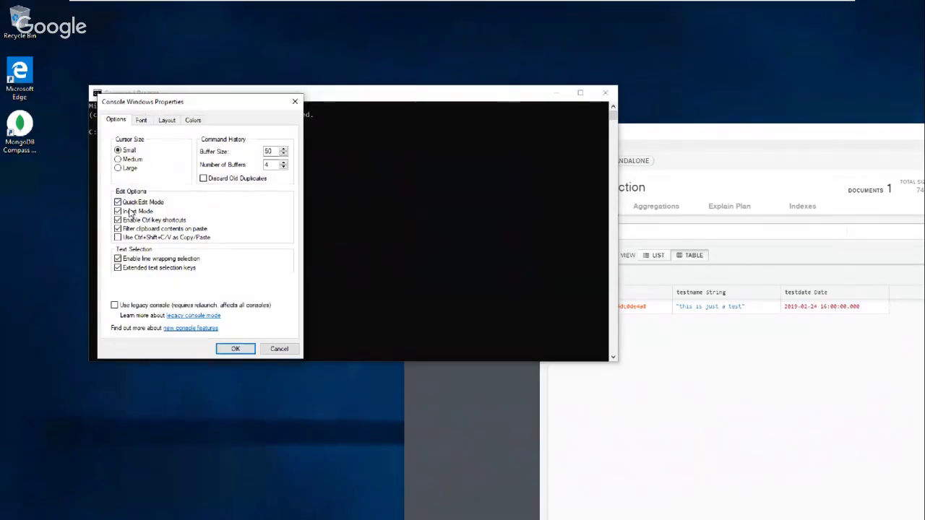
click(141, 120)
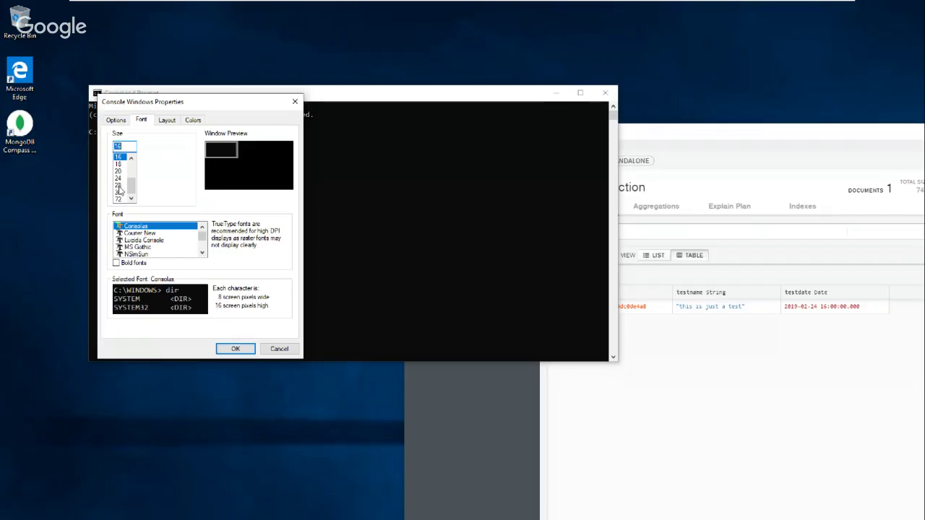
click(239, 349)
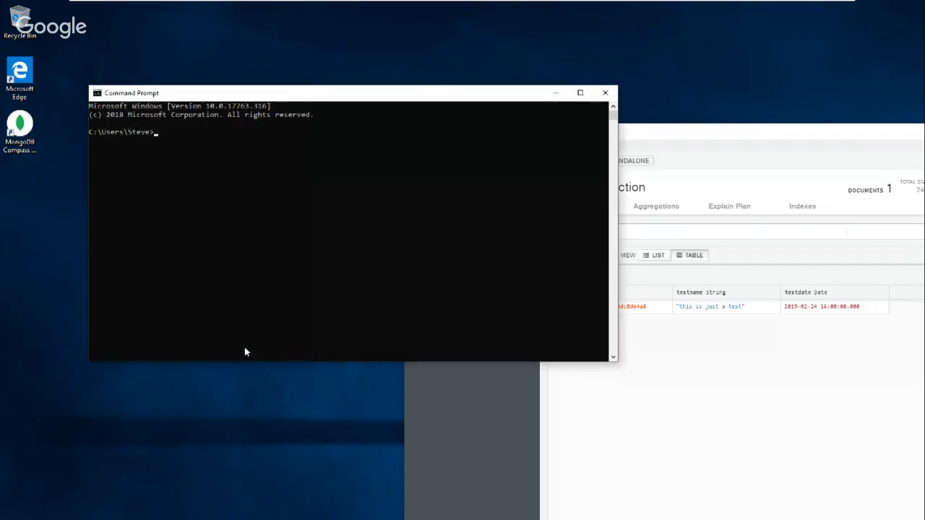
click(611, 95)
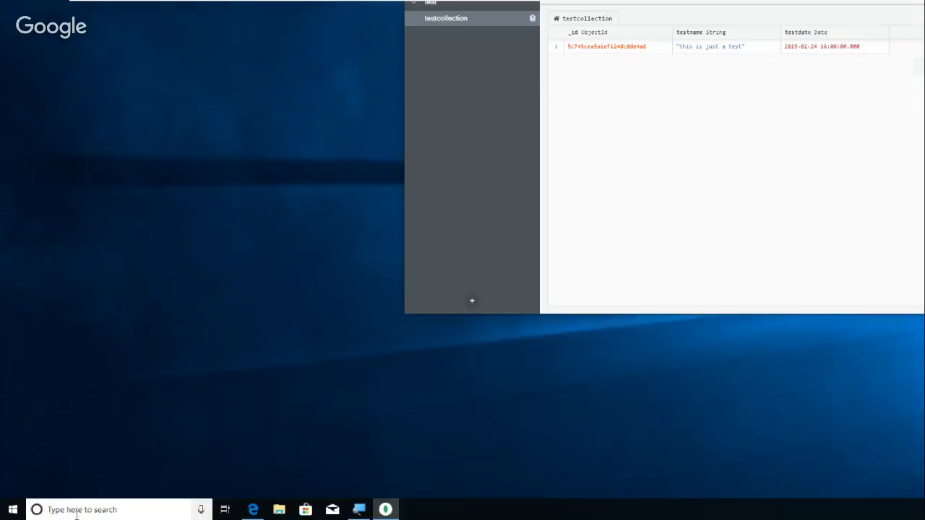
click(78, 509)
text(cmd)
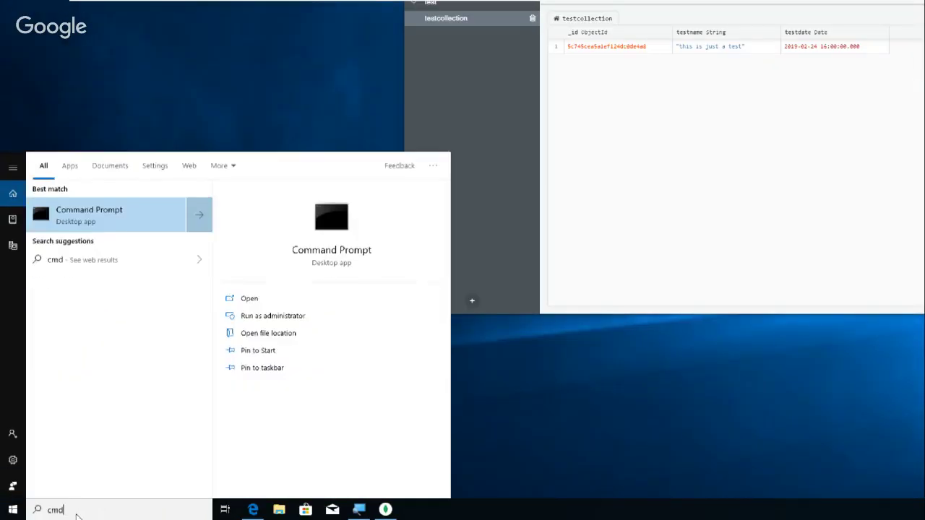
key(Return)
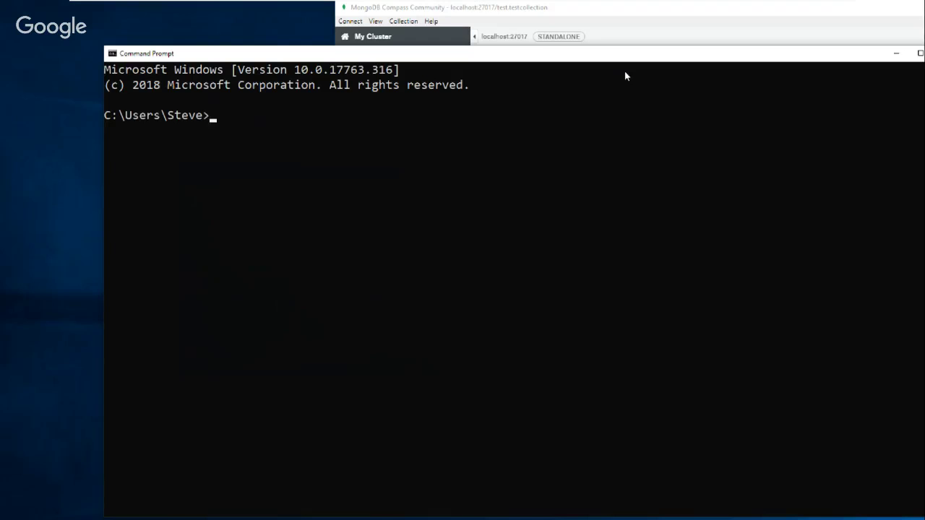
text(cd)
key(BackSpace)
key(BackSpace)
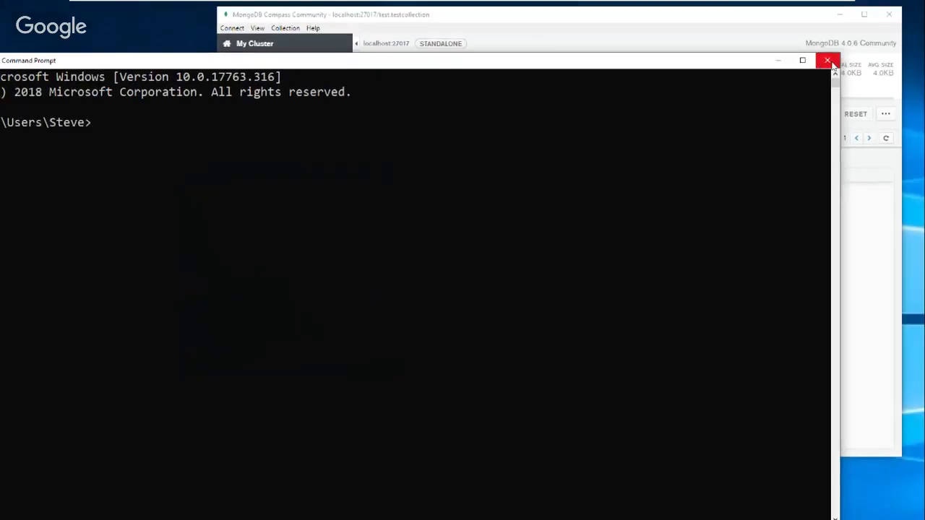
click(919, 103)
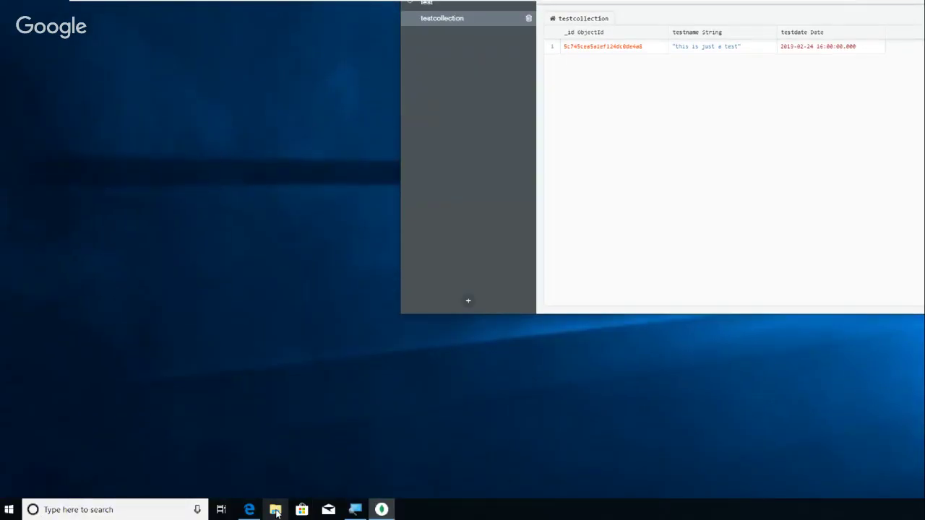
right_click(25, 113)
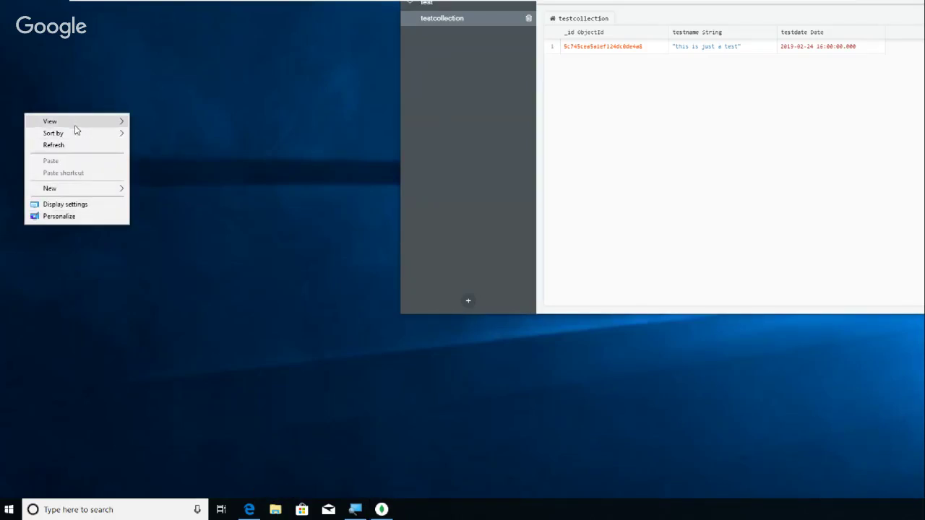
mouse_move(91, 190)
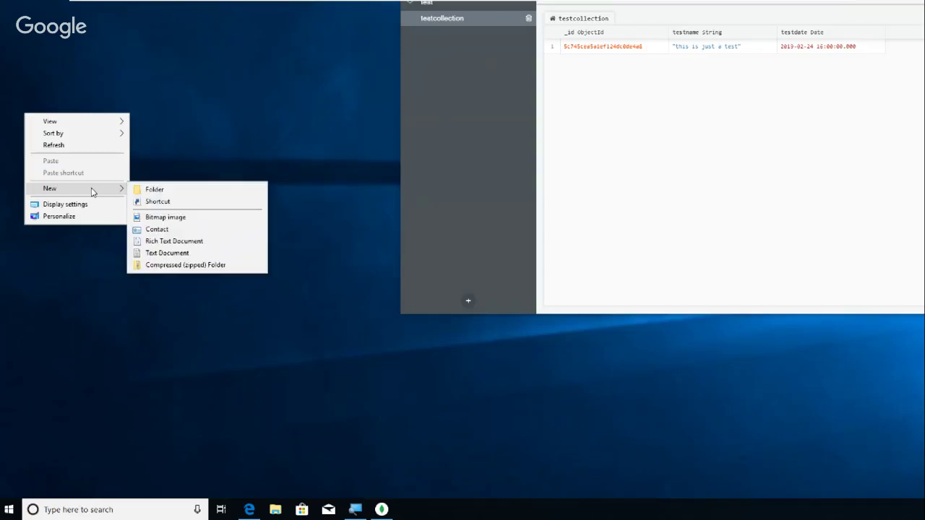
click(180, 201)
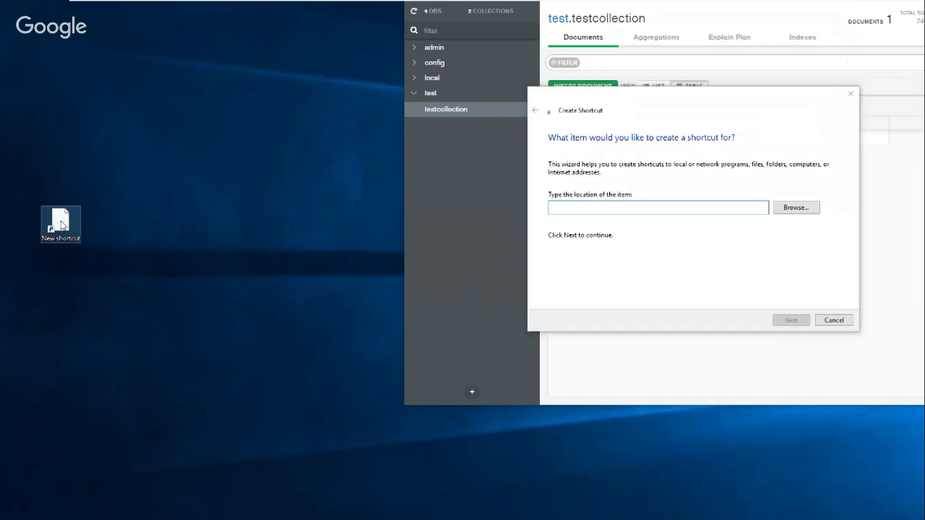
right_click(62, 224)
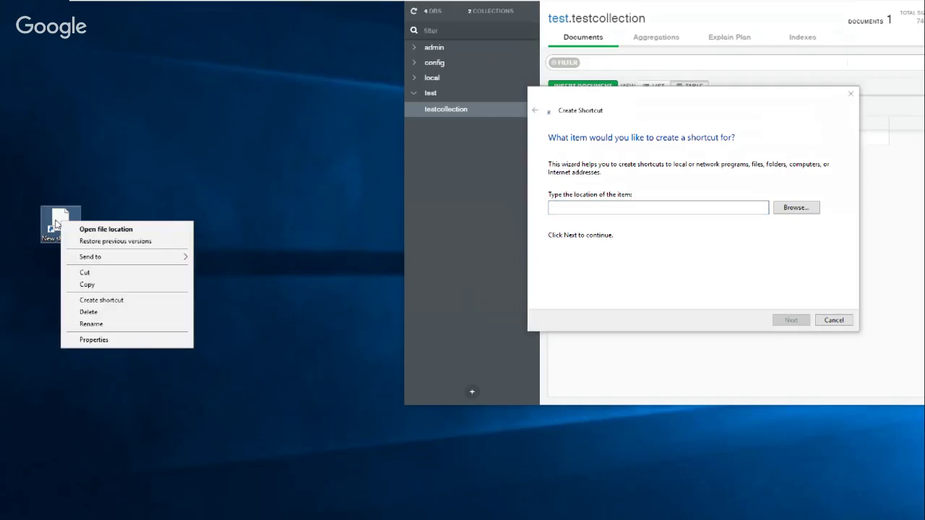
click(56, 225)
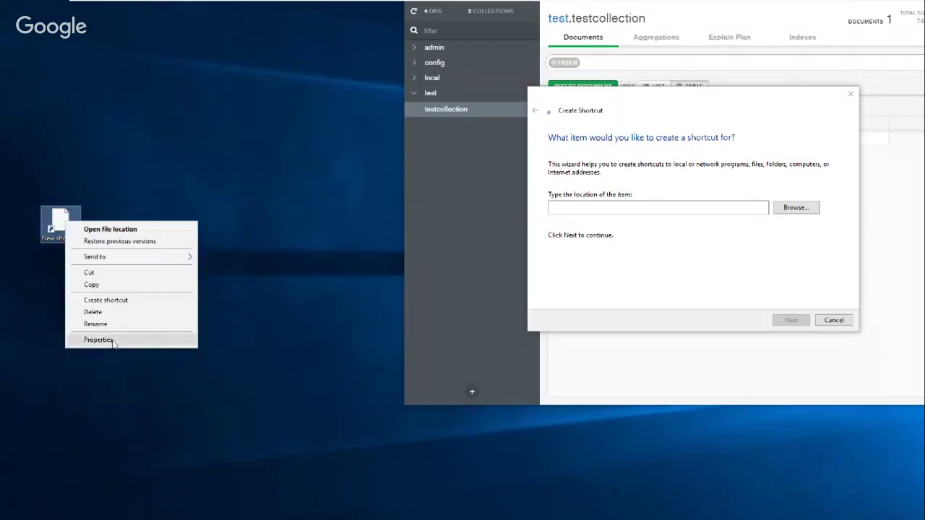
click(119, 340)
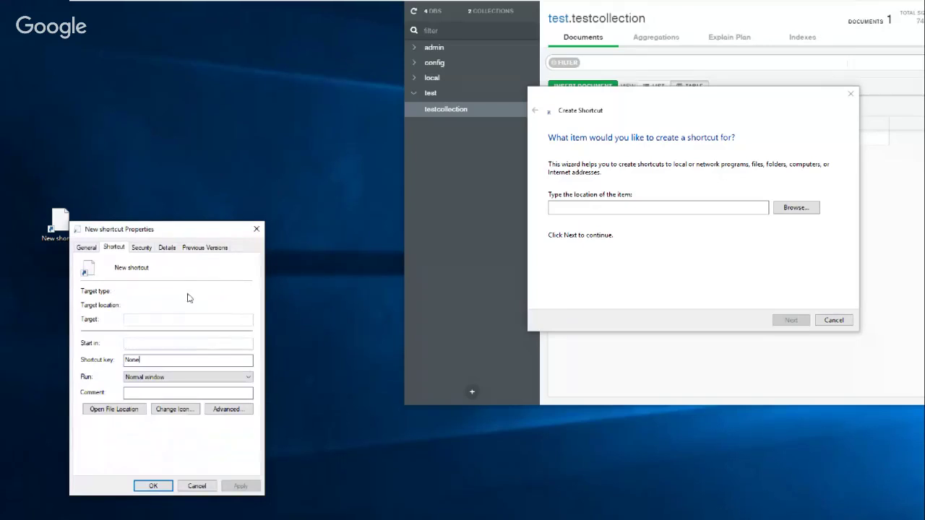
click(153, 485)
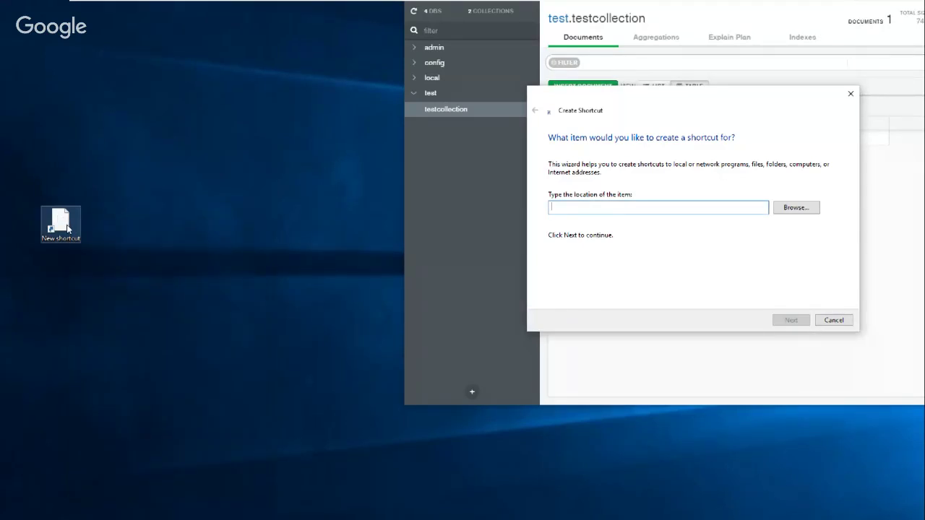
click(67, 228)
key(Delete)
Start a new shortcut on the desktop and browse for its target down to Program Files on Local Disk (C:)
right_click(68, 223)
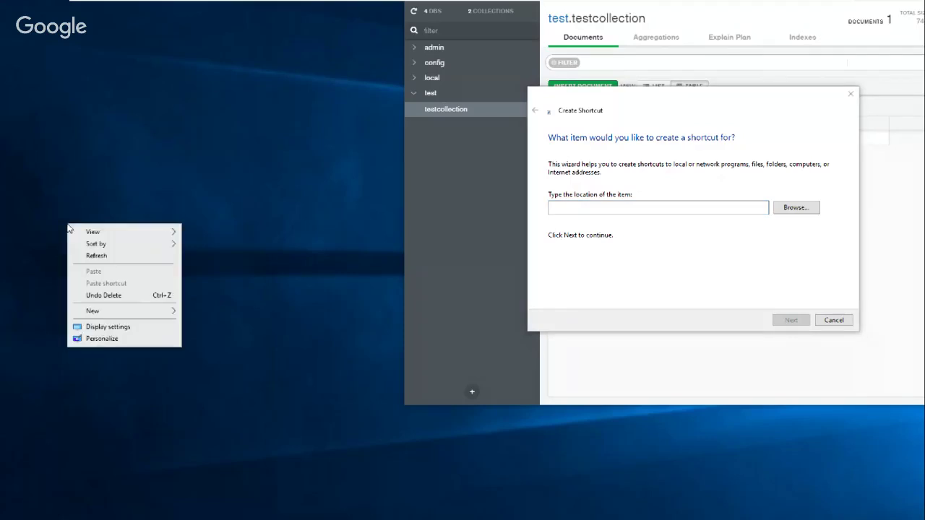
mouse_move(159, 315)
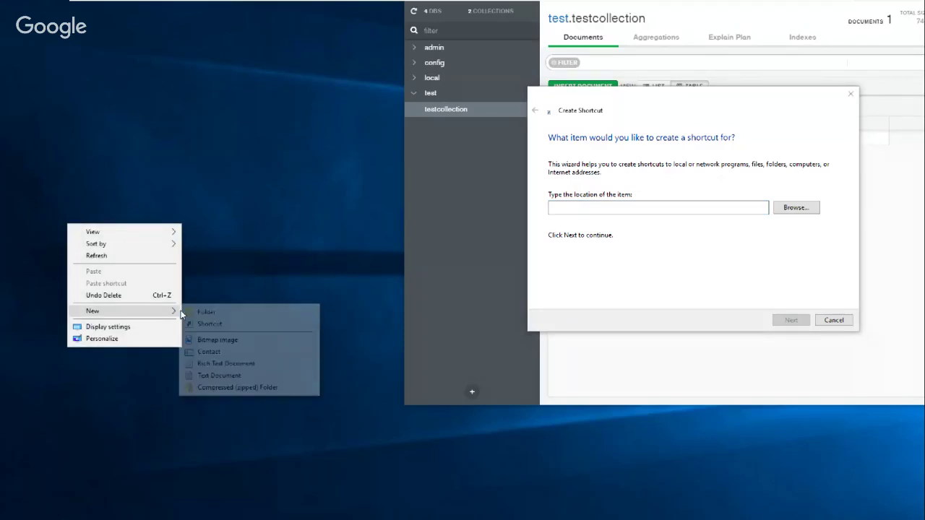
click(210, 325)
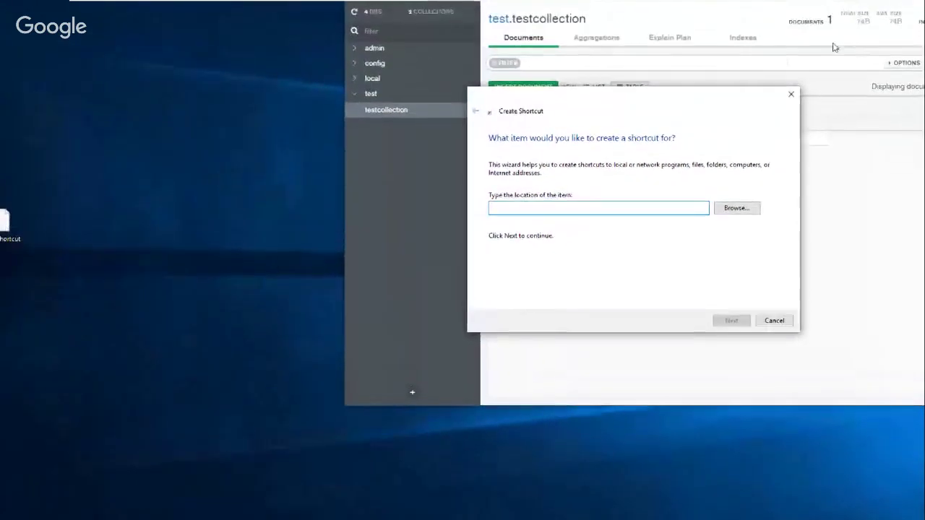
click(744, 209)
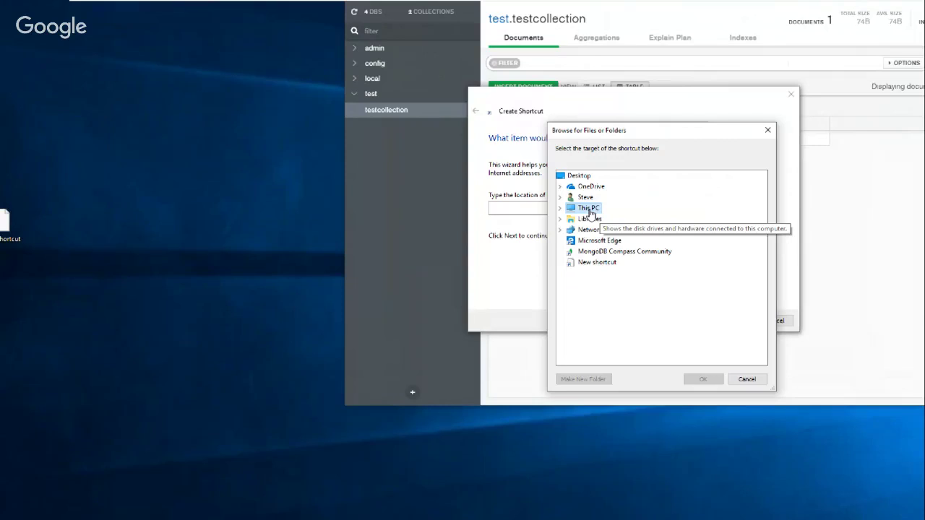
double_click(589, 211)
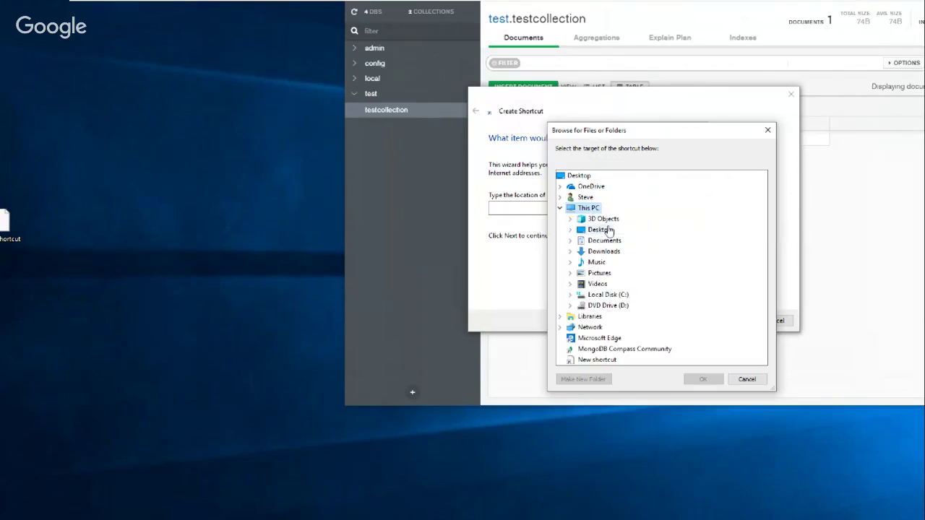
double_click(606, 295)
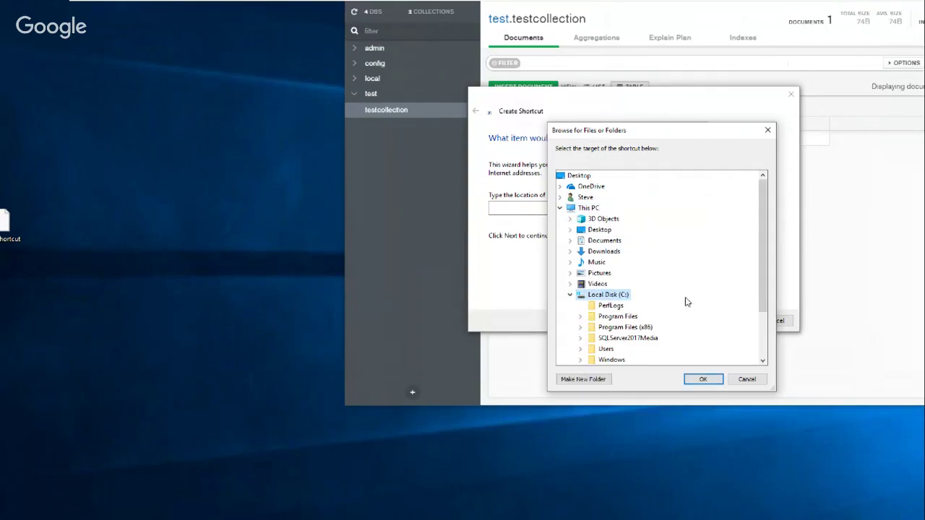
double_click(618, 316)
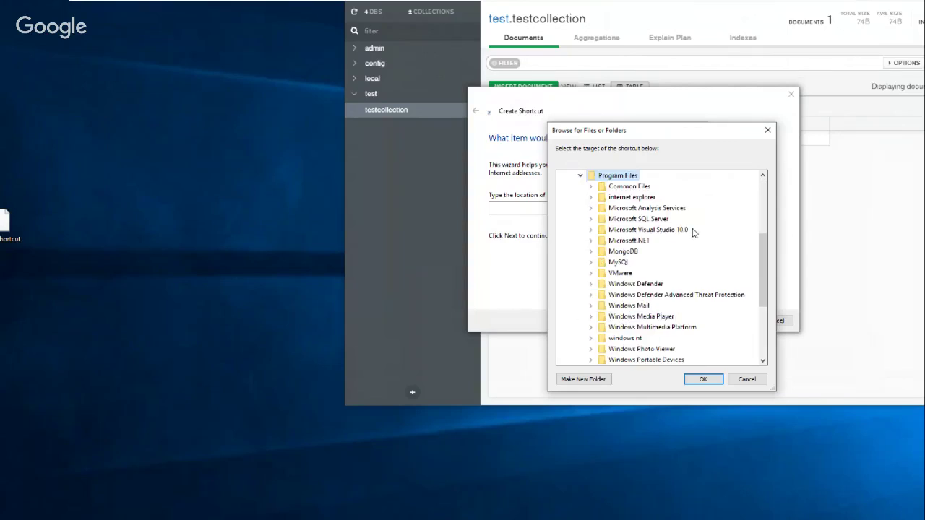
Choose mongo in the MongoDB\Server\4.0\bin folder as the shortcut's target
scroll(760, 264, down, 2)
mouse_move(759, 271)
mouse_down()
mouse_move(760, 289)
mouse_move(761, 257)
mouse_up()
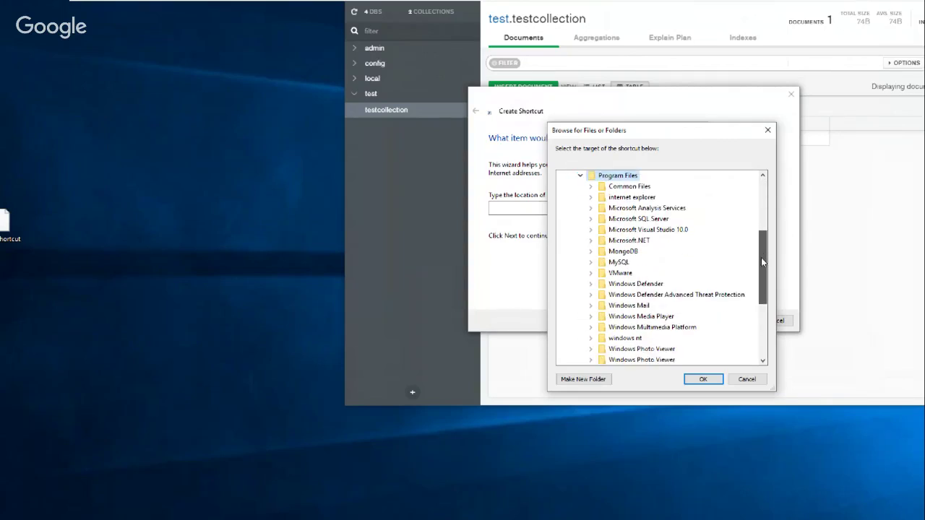
click(591, 252)
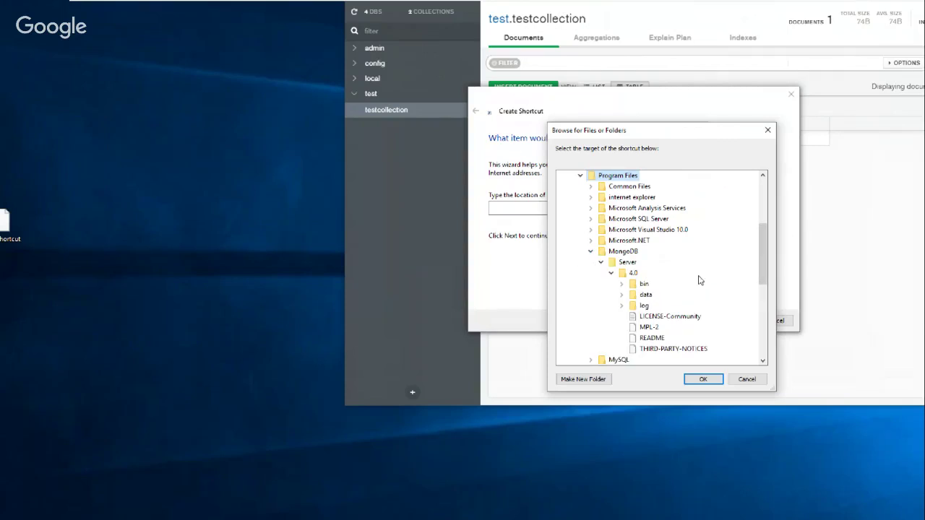
drag(763, 268, 764, 293)
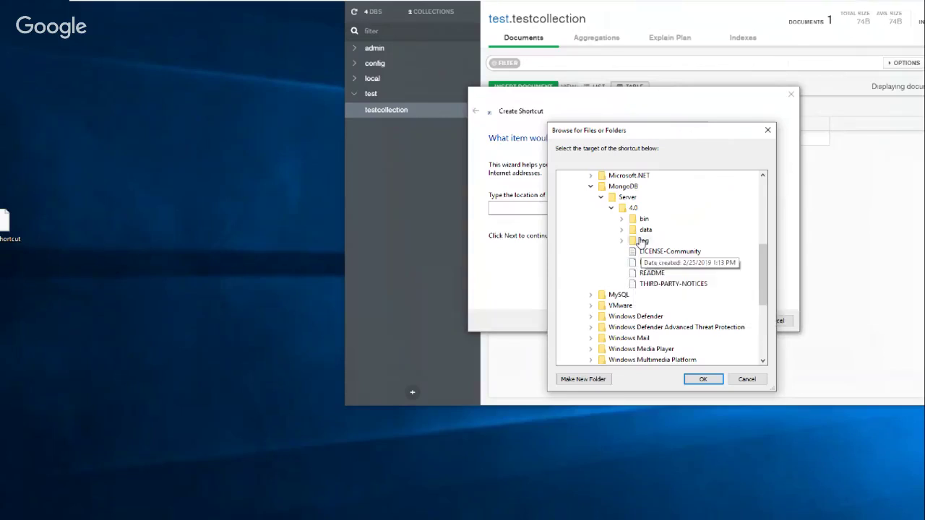
click(621, 219)
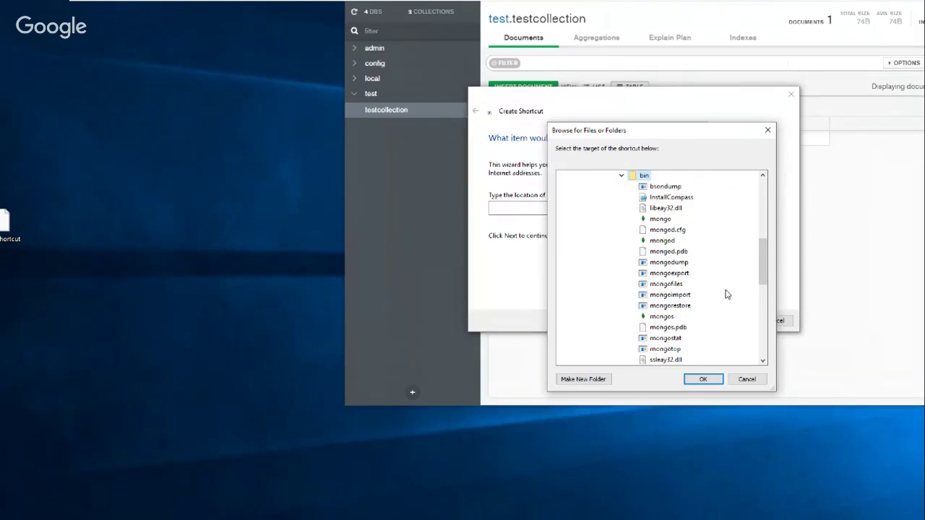
drag(764, 281, 765, 287)
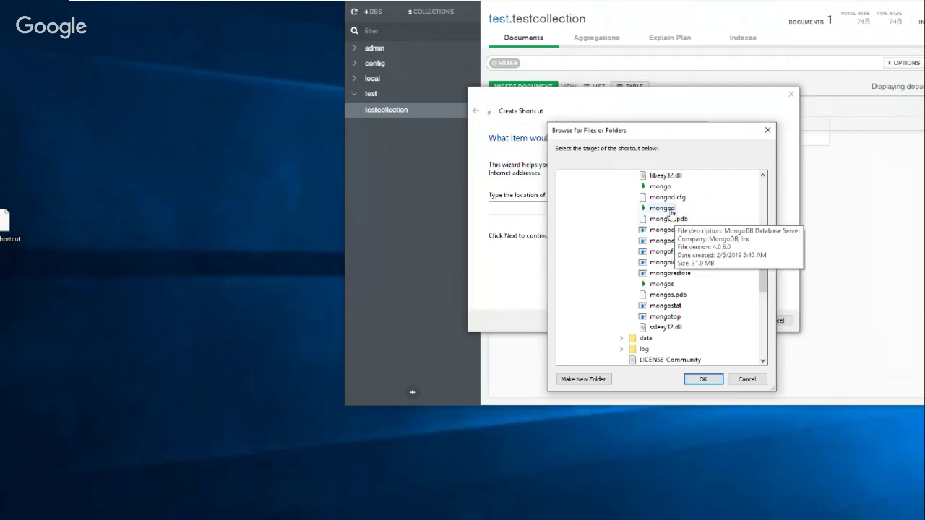
click(659, 187)
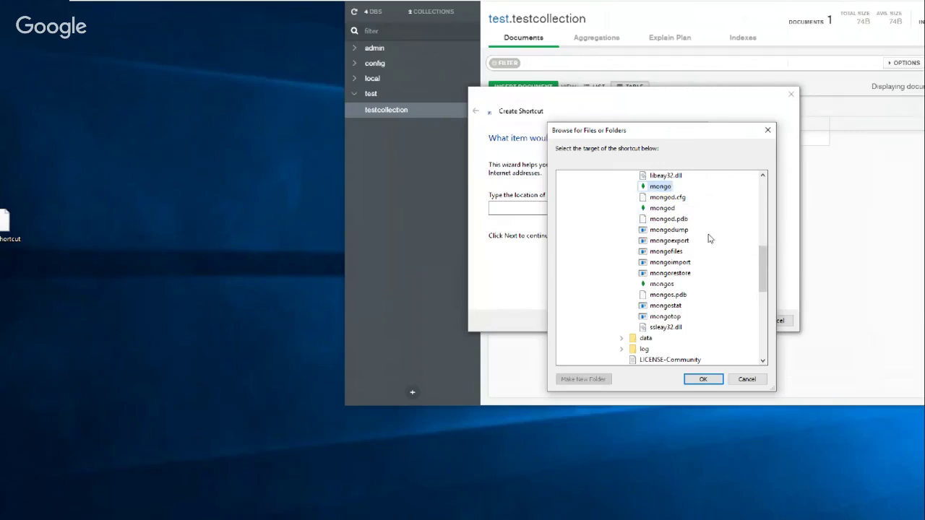
click(708, 382)
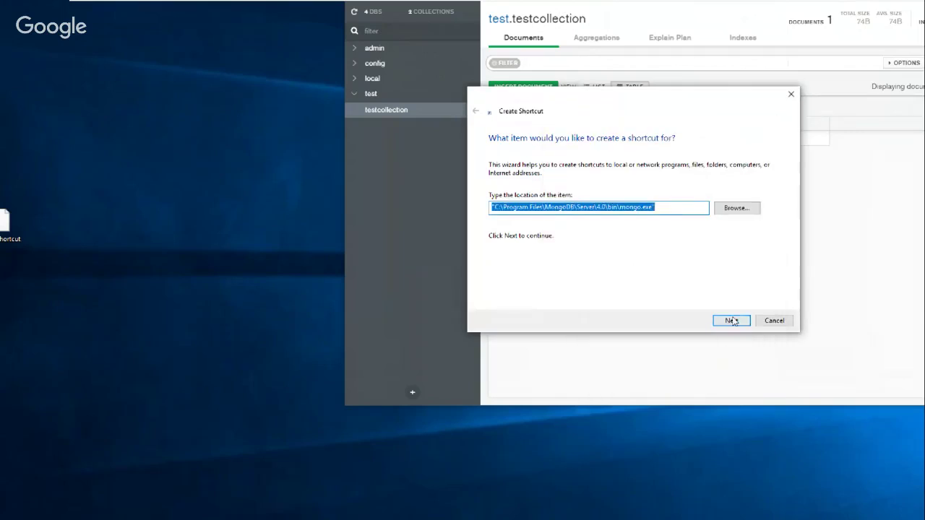
Finish the shortcut under the name mongo and dismiss the leftover shortcut wizard
click(733, 320)
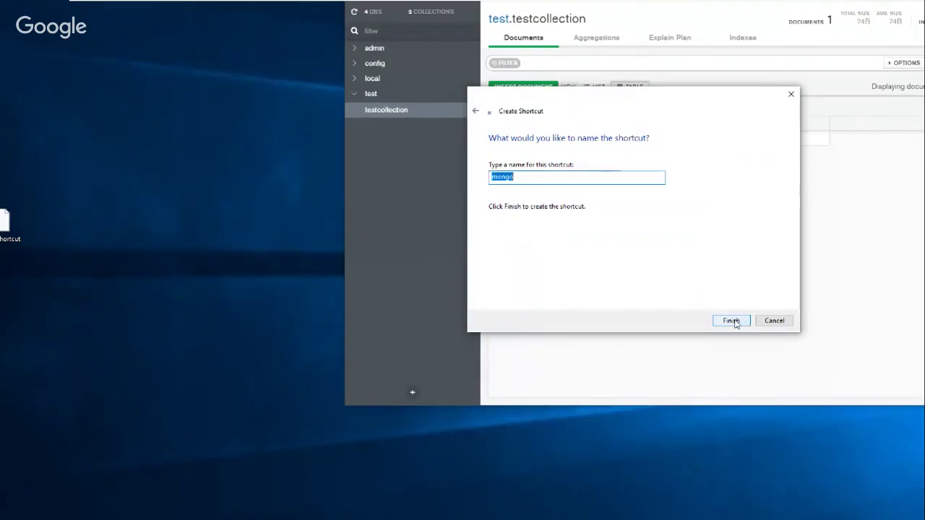
click(731, 320)
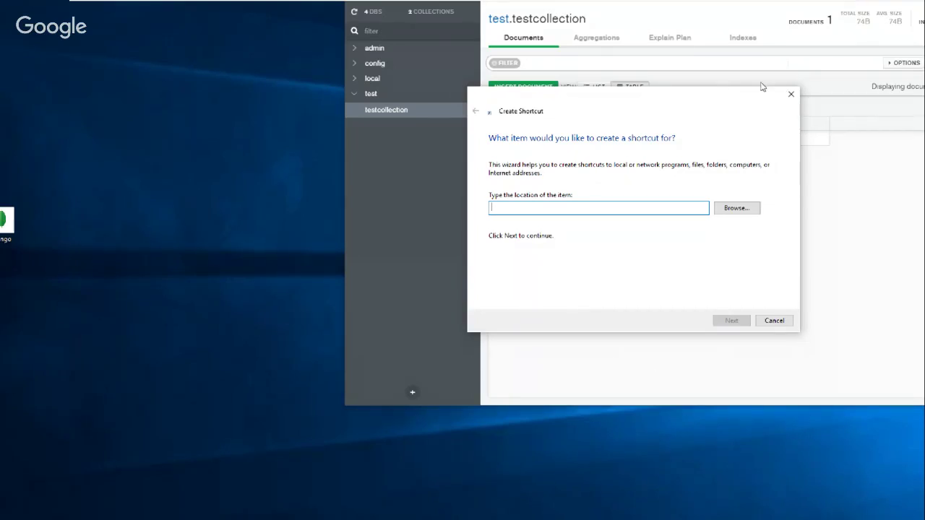
click(790, 96)
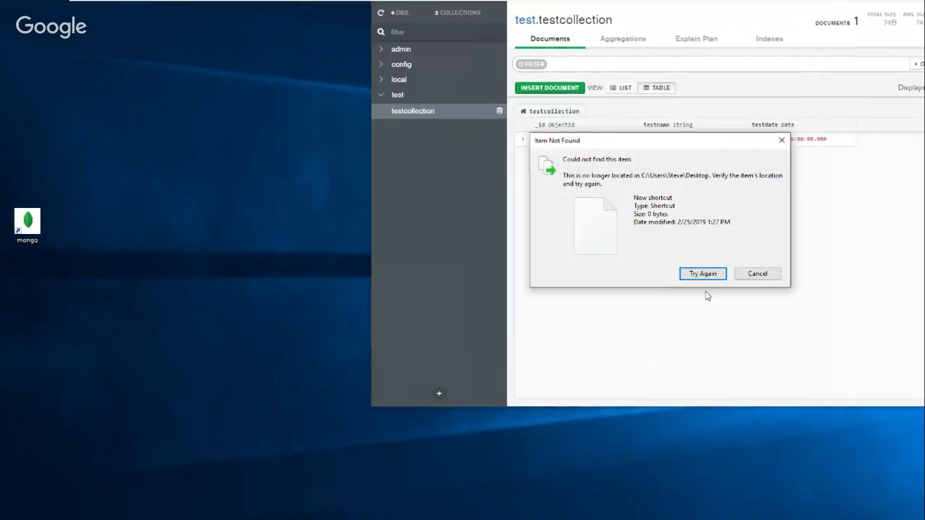
click(736, 269)
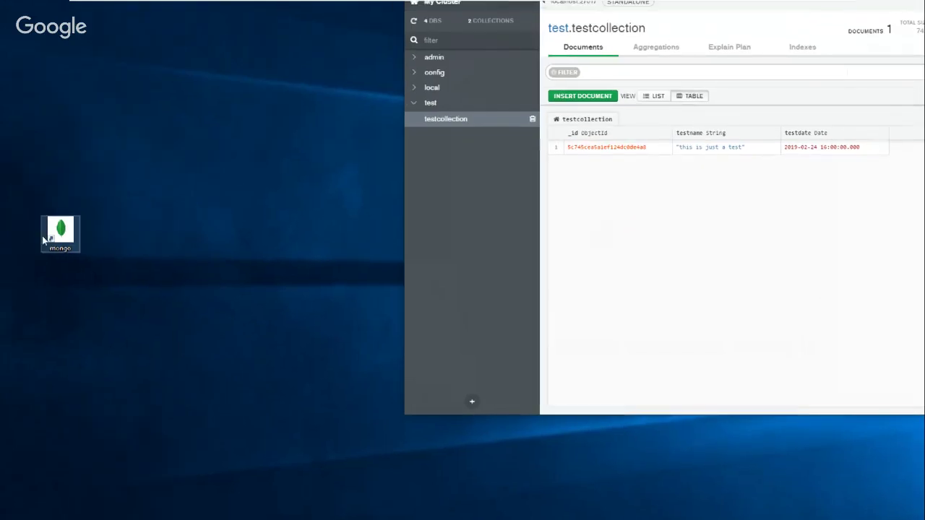
Launch the MongoDB shell from the mongo desktop shortcut and switch to the test database with "use test"
click(28, 227)
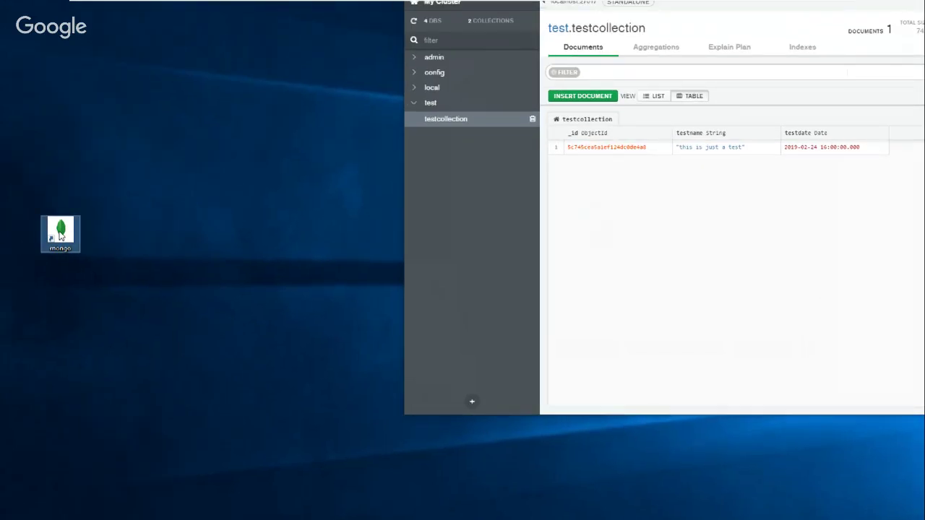
double_click(61, 236)
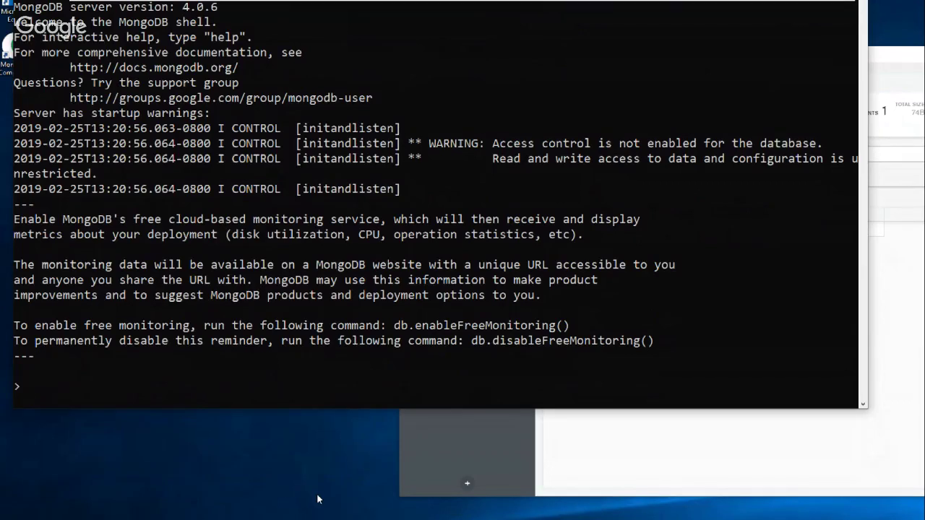
text(Use)
key(BackSpace)
key(BackSpace)
key(BackSpace)
key(BackSpace)
text(use test)
key(Return)
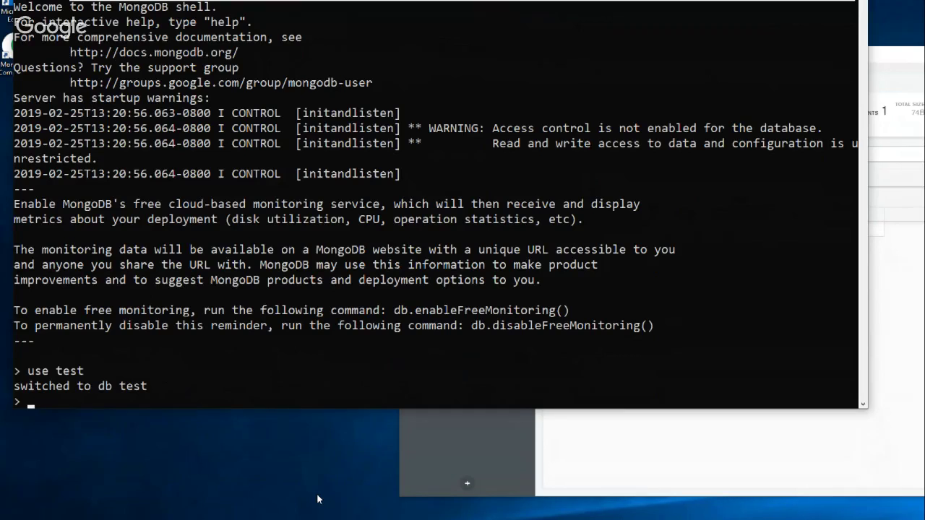
List all documents of testcollection by running db.testcollection.find()
text(db)
text(.)
text(text)
key(BackSpace)
key(BackSpace)
text(stcollectio)
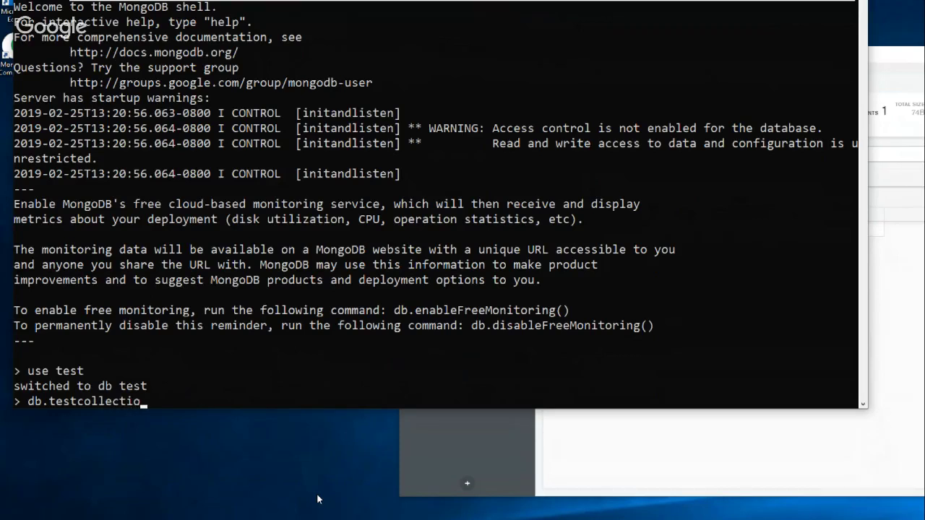
text(n.find())
key(Return)
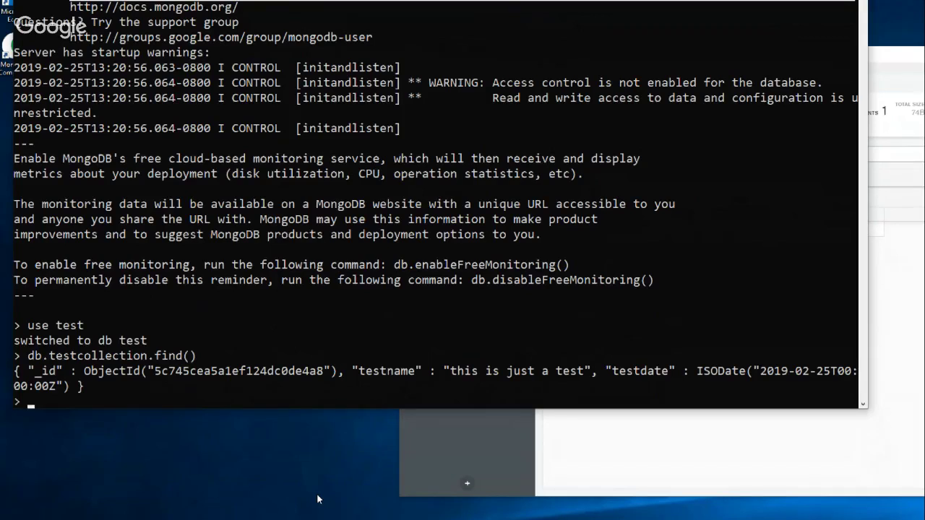
Rerun the find query on testcollection with .pretty() appended to format its output
key(Up)
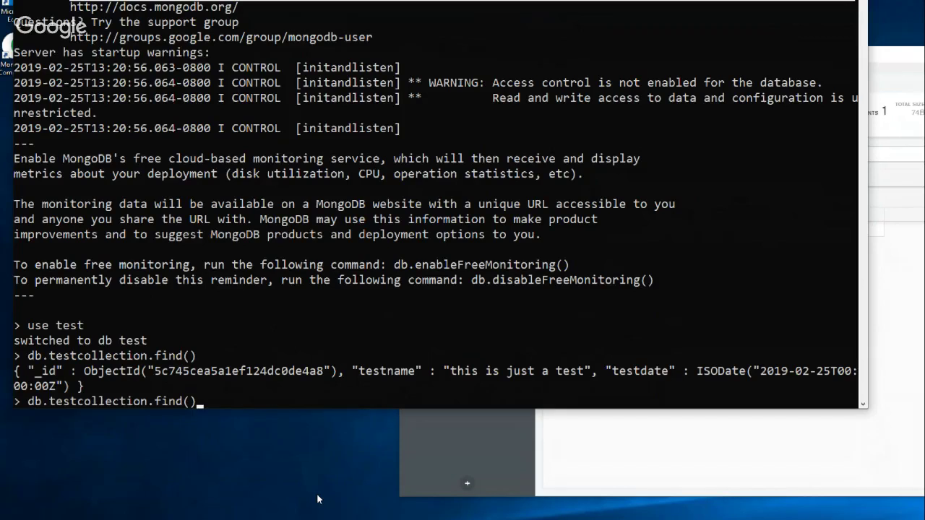
text(.pretty())
key(Return)
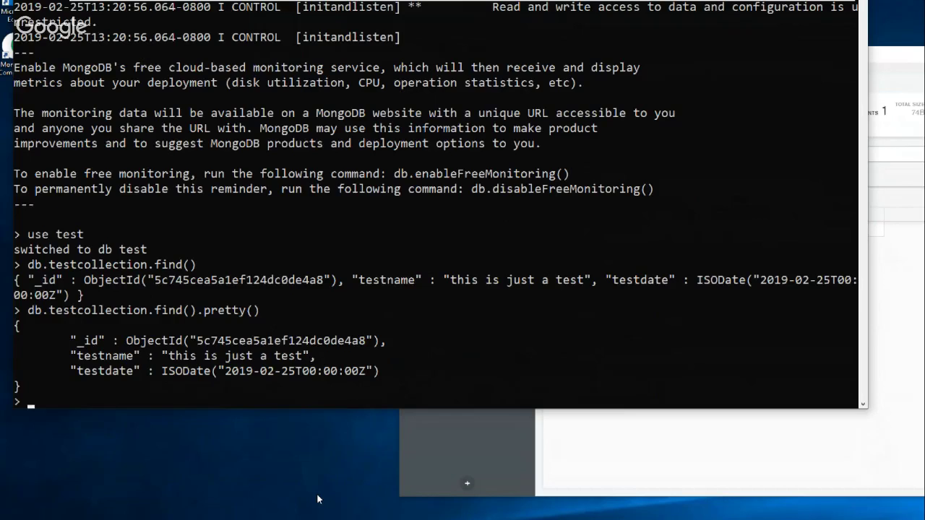
Try to enter a multi-line db.testcollection.insert( command for a document whose testname is test two
text(db.)
text(testcolle)
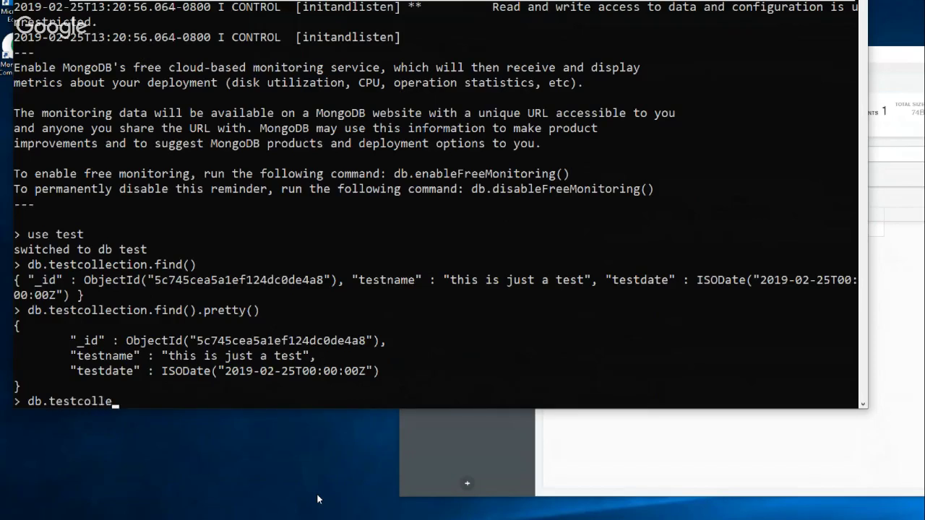
text(ction.insert)
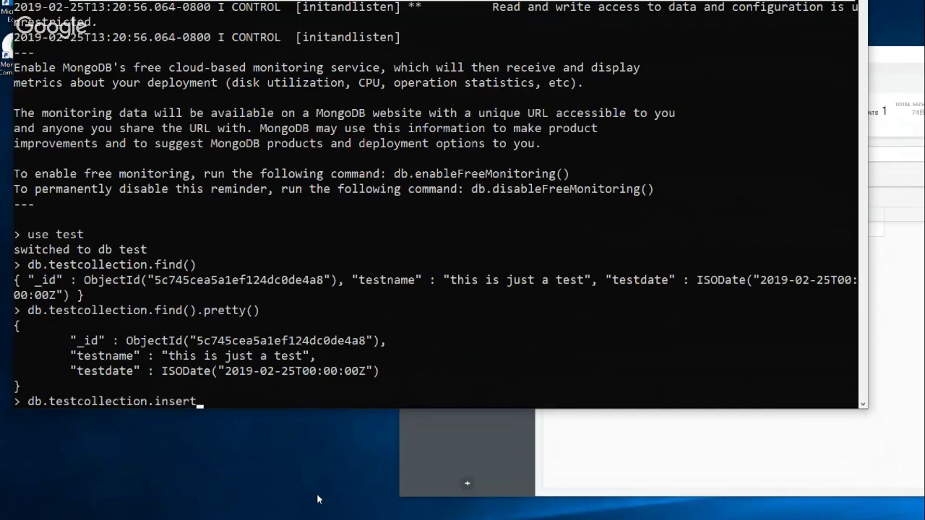
text(()
key(Return)
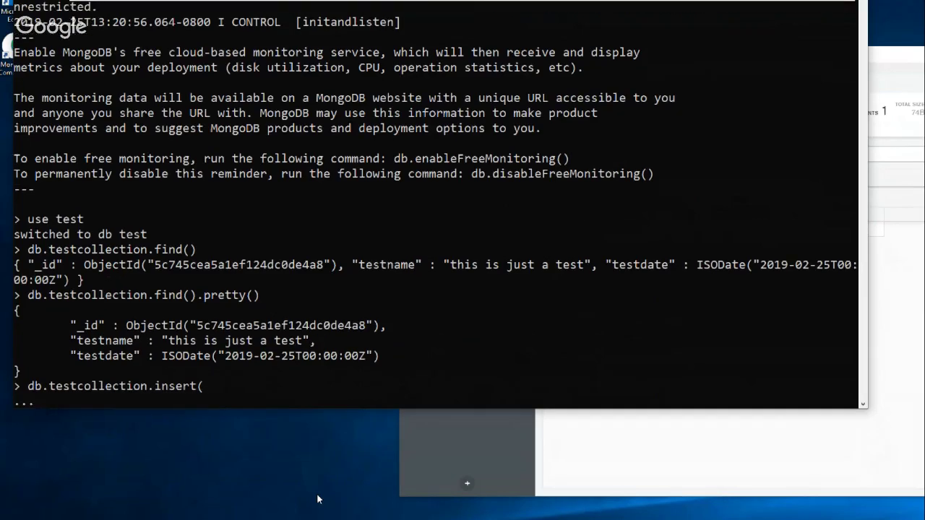
text({)
key(Return)
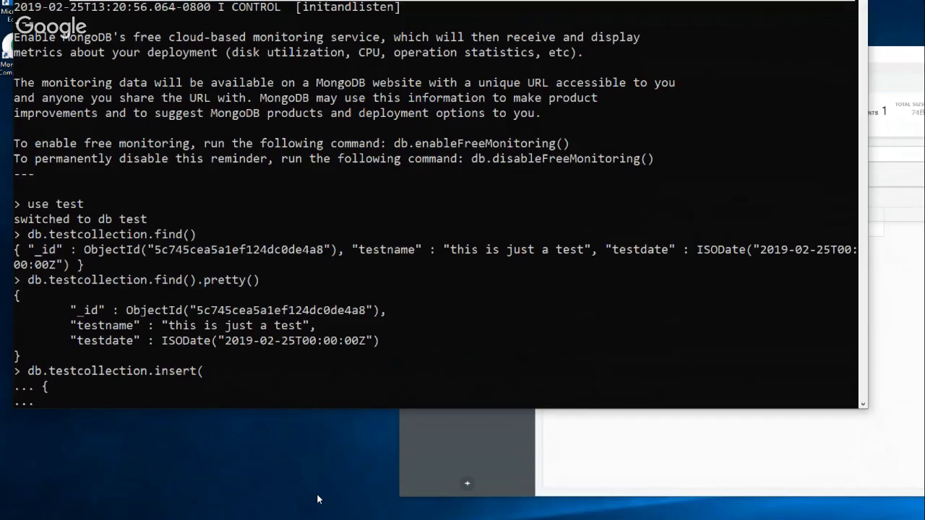
text(testname : "test tw)
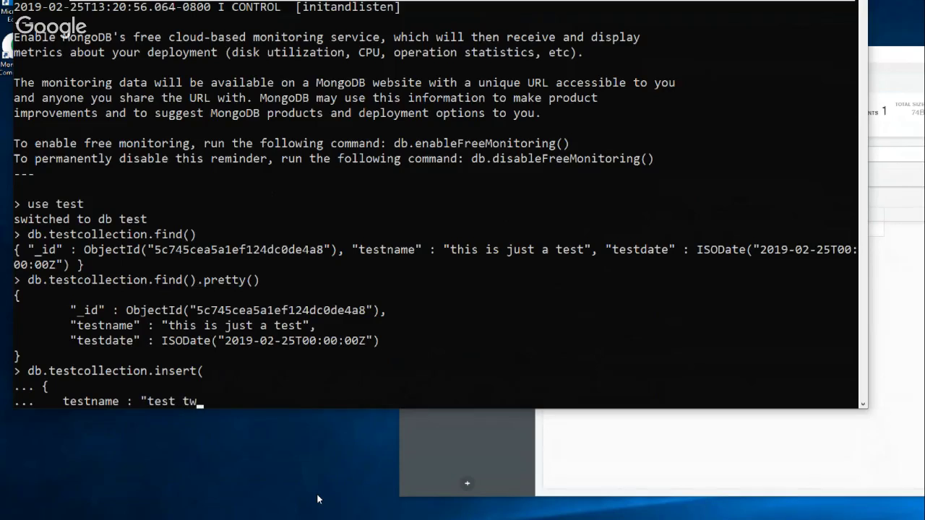
text(o',)
key(Return)
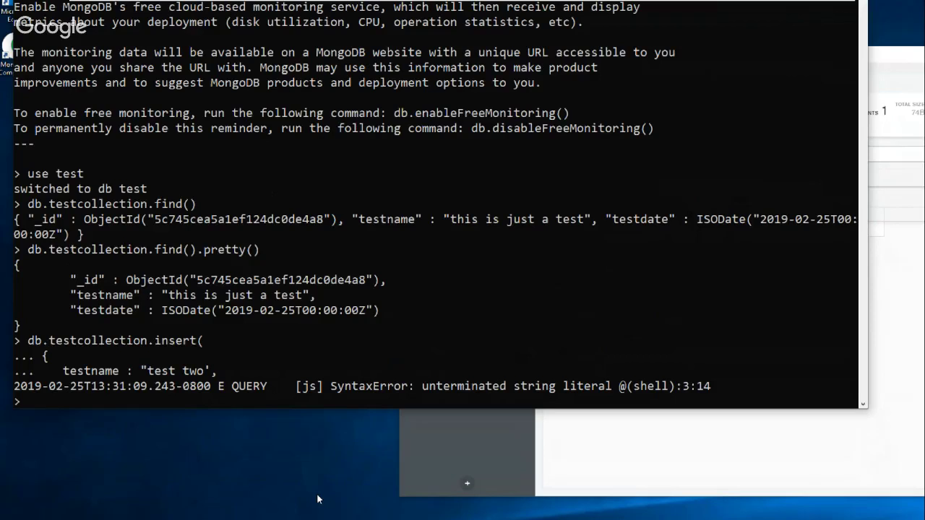
Recall the insert command, correct the testname value to 'test two' in matching single quotes, and continue it on a new line
key(Up)
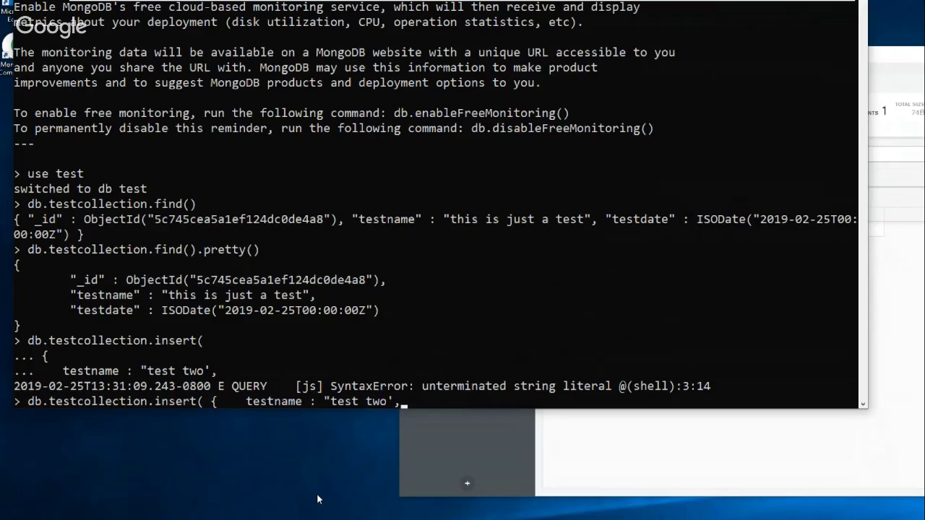
key(BackSpace)
key(BackSpace)
key(BackSpace)
key(BackSpace)
key(BackSpace)
key(BackSpace)
key(BackSpace)
key(BackSpace)
key(BackSpace)
key(BackSpace)
key(BackSpace)
text('test)
key(BackSpace)
key(BackSpace)
text(st two',)
key(Return)
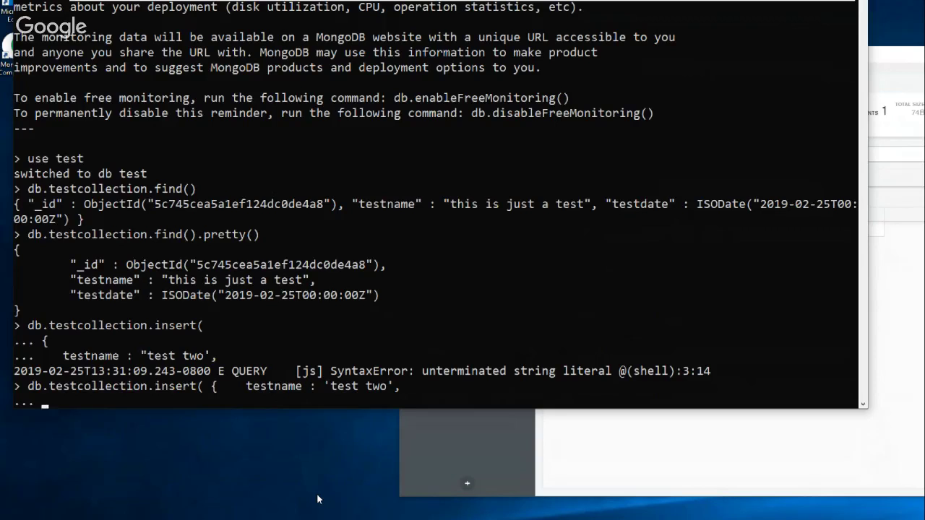
Add the line testdate : ISODate("2019-02-25T00:00:00Z"), to the insert command and continue on a new line
text(d)
key(BackSpace)
text(testdate : ISOD)
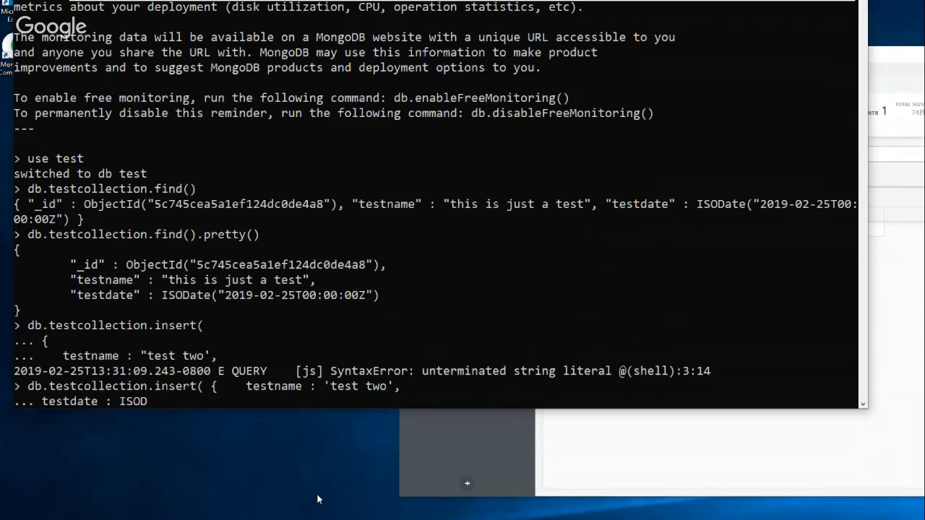
text(ate("2019-02-3)
key(BackSpace)
text(2)
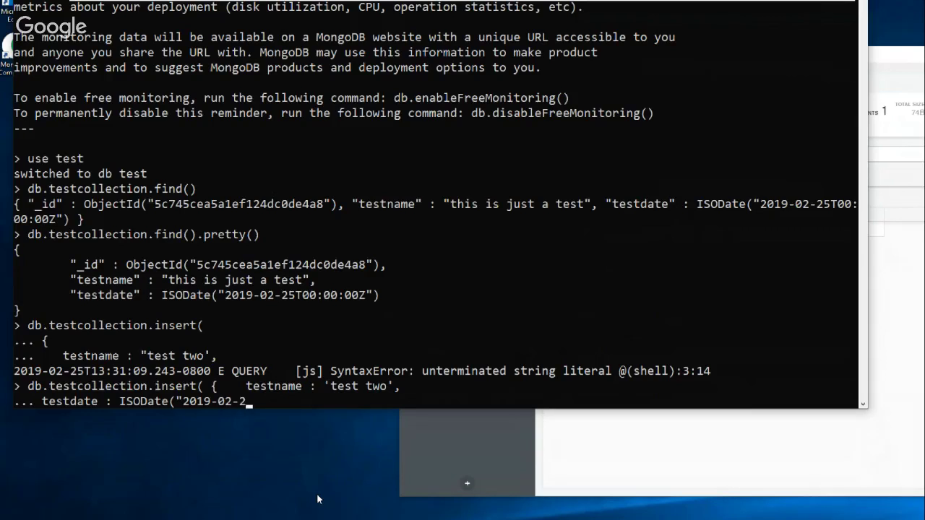
text(5T00:00:00Z")
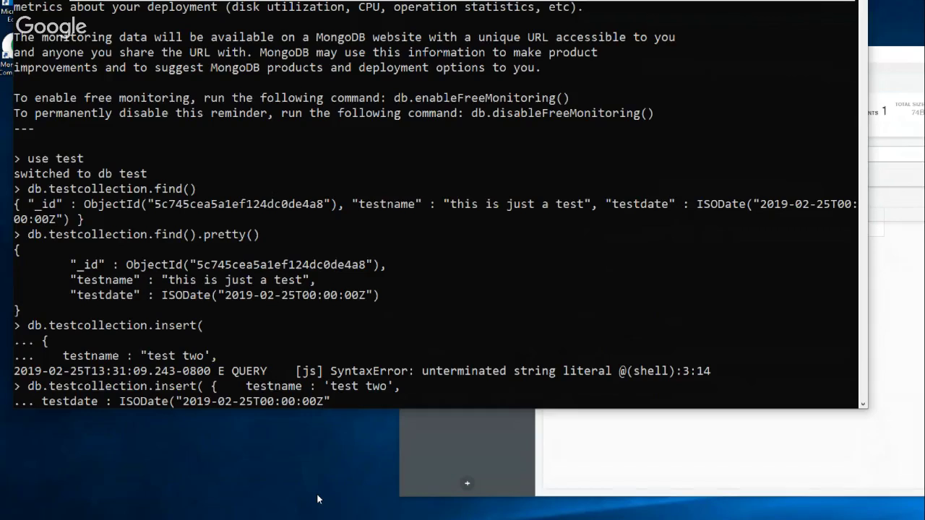
text(),)
key(Return)
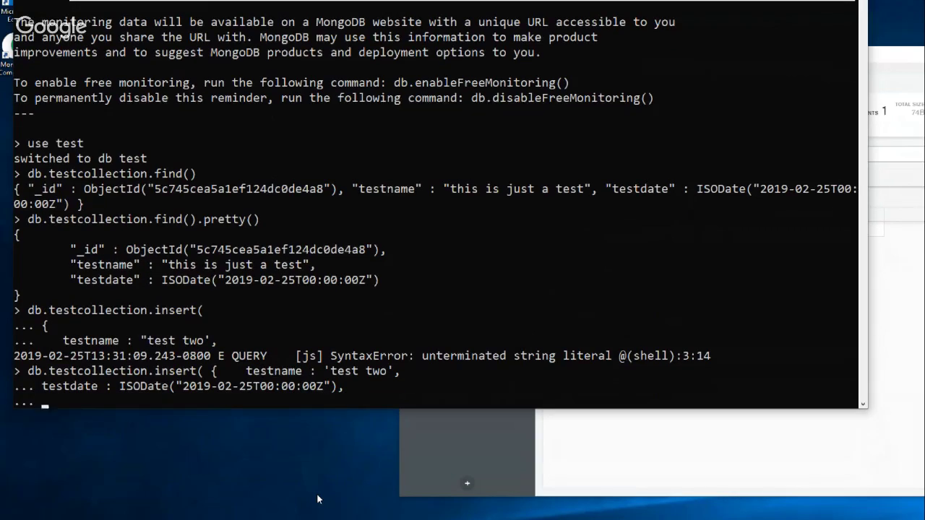
Enter a testtype field with the value 'not multiple choice' in the insert command
text(testtype : ")
key(BackSpace)
text('not mu)
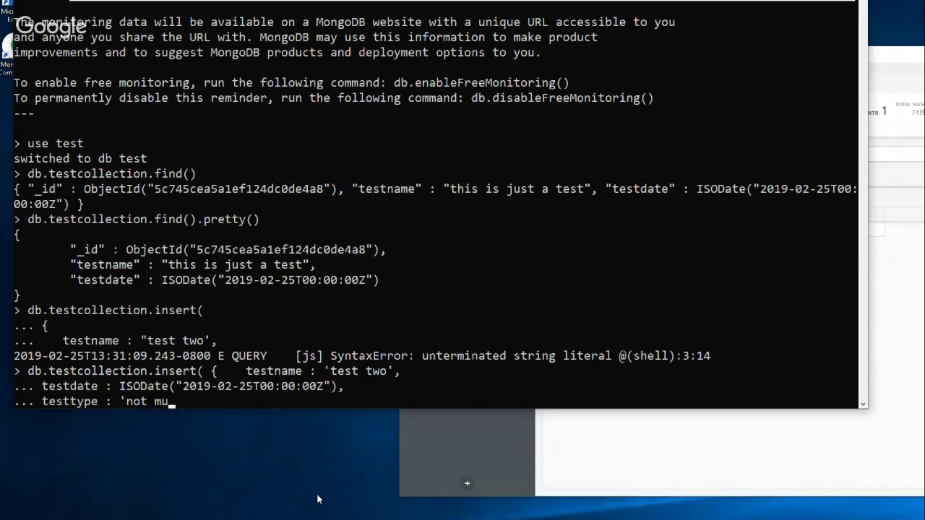
text(ltiple choice)
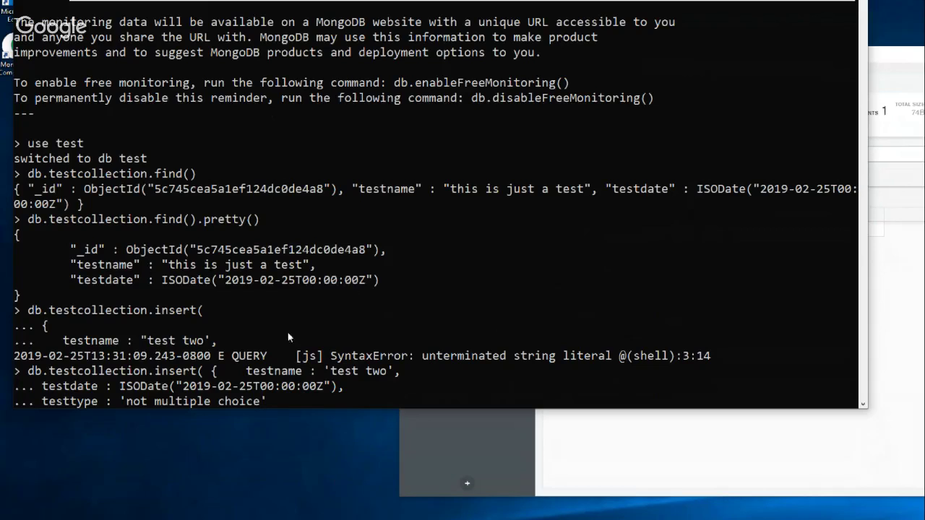
Correct the testtype value to 'multiple choice', followed by a comma, and close the insert command to run it
click(156, 401)
click(272, 402)
key(Left)
key(Left)
key(Left)
key(Left)
key(Left)
key(Left)
key(Left)
key(Left)
key(Left)
key(Left)
key(Left)
key(Left)
key(Left)
key(Left)
key(BackSpace)
key(BackSpace)
key(BackSpace)
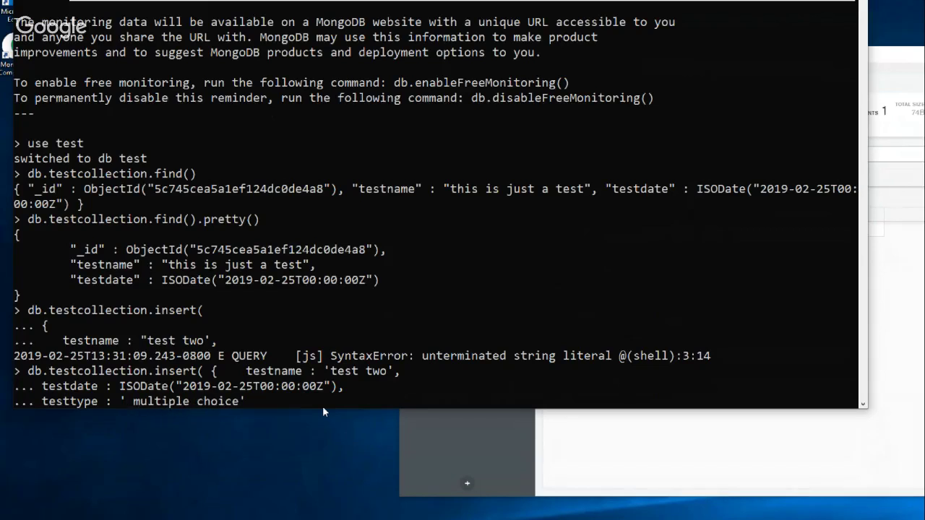
key(Delete)
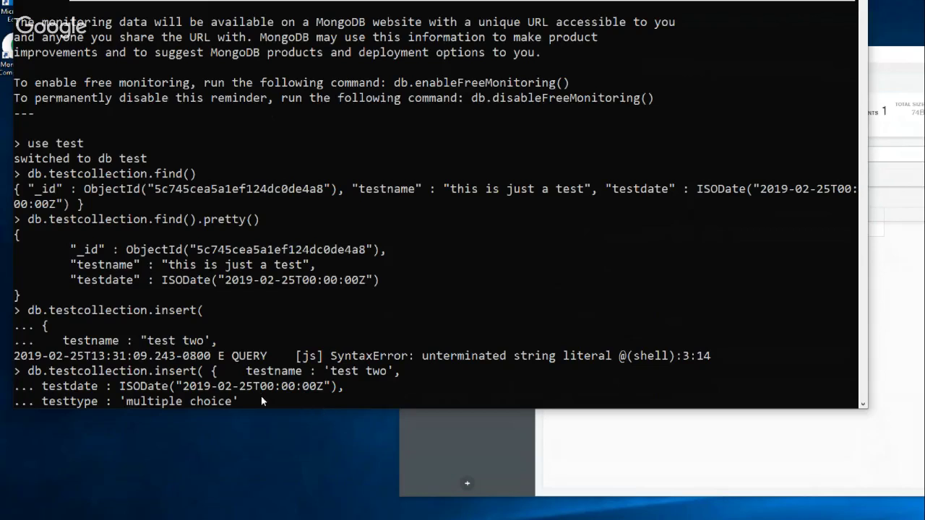
key(End)
key(Return)
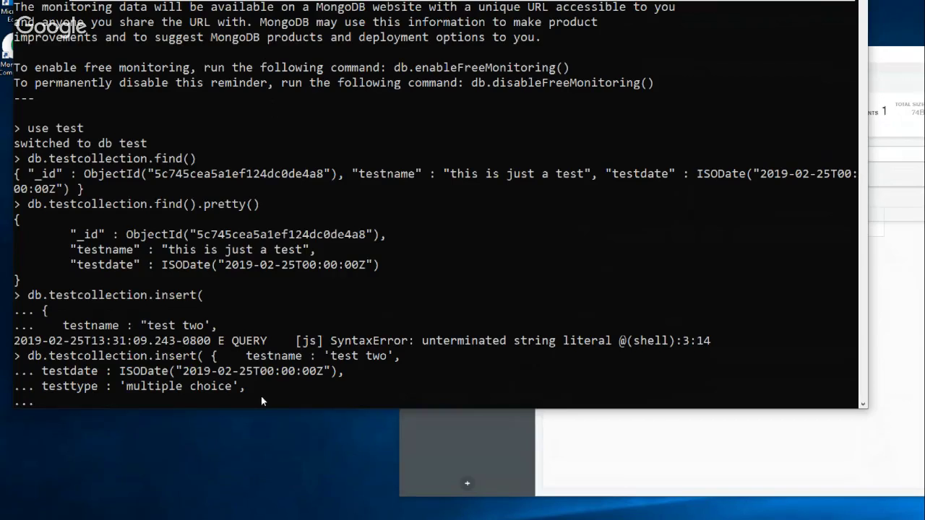
text(}))
key(Return)
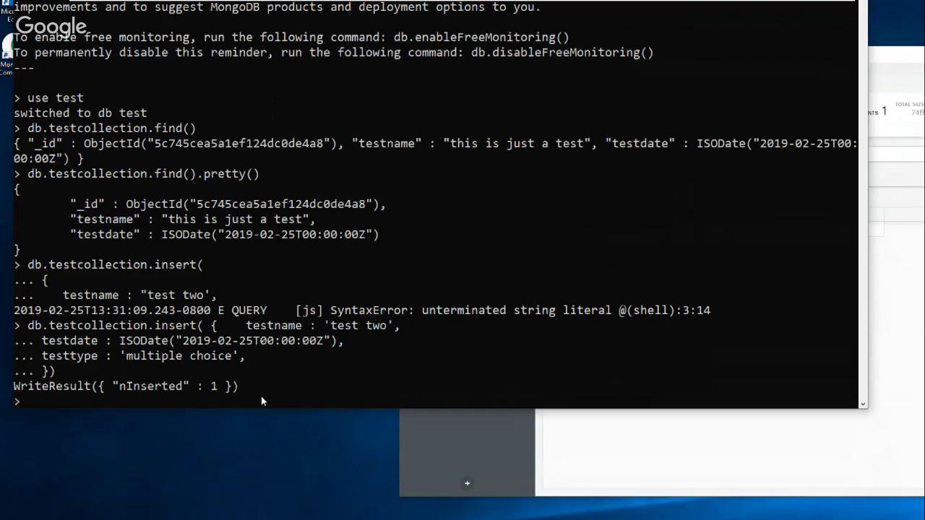
Query all documents of testcollection in formatted form with db.testcollection.find().pretty()
text(db.testcollection)
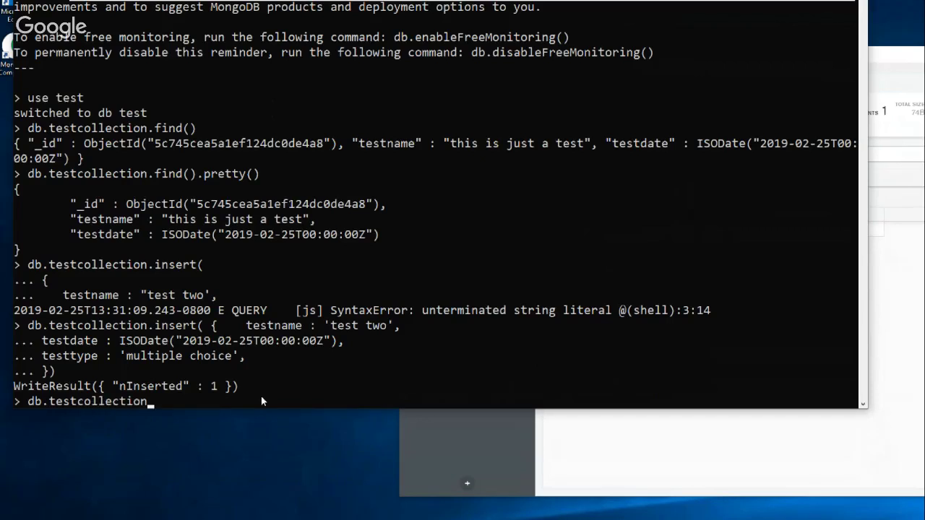
text(.find().pretty()
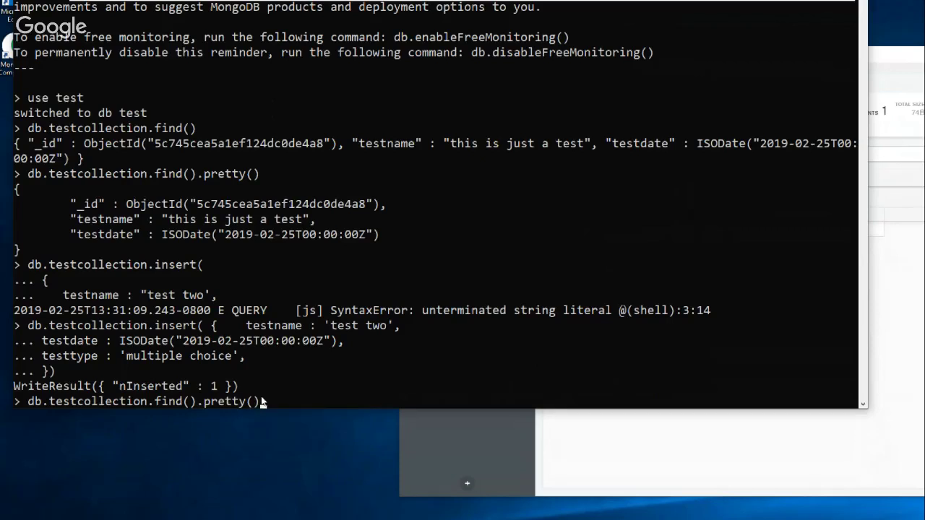
key(Return)
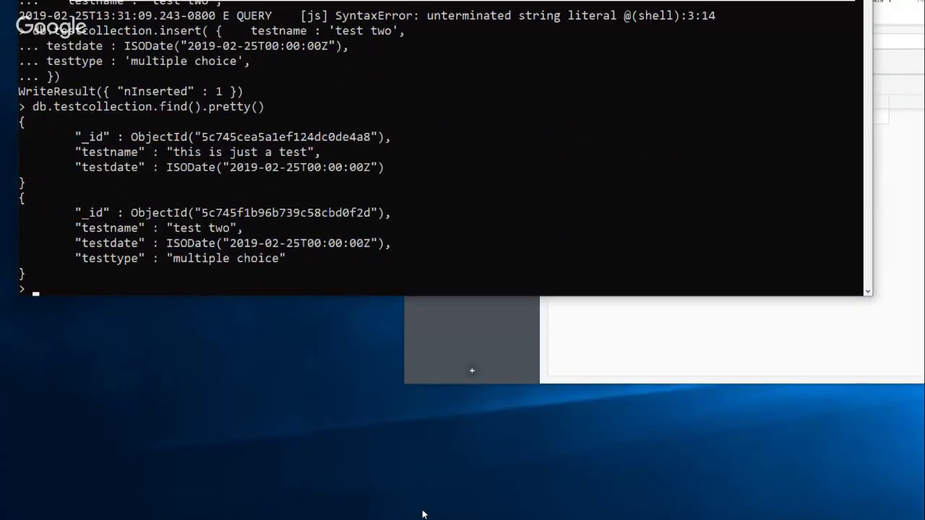
Exit the mongo shell by running quit()
text(quit)
key(Return)
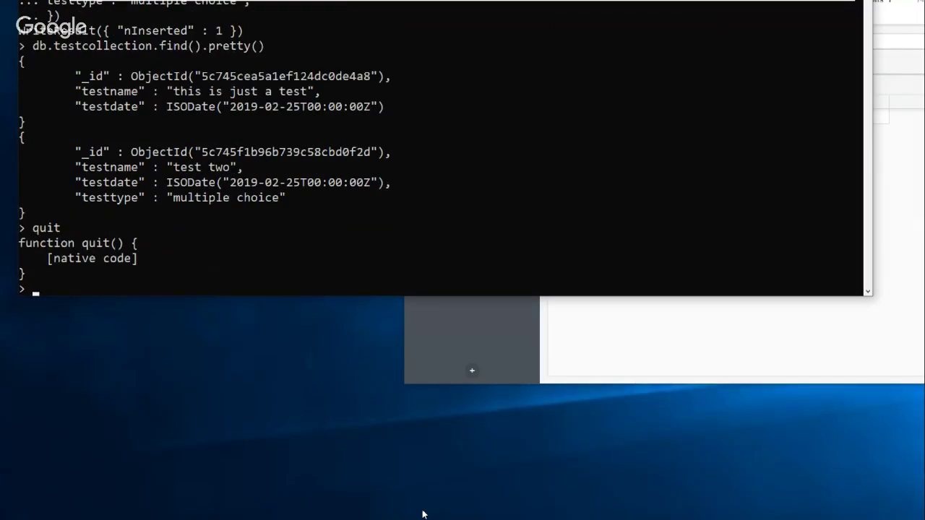
text(quit()\)
key(BackSpace)
key(Return)
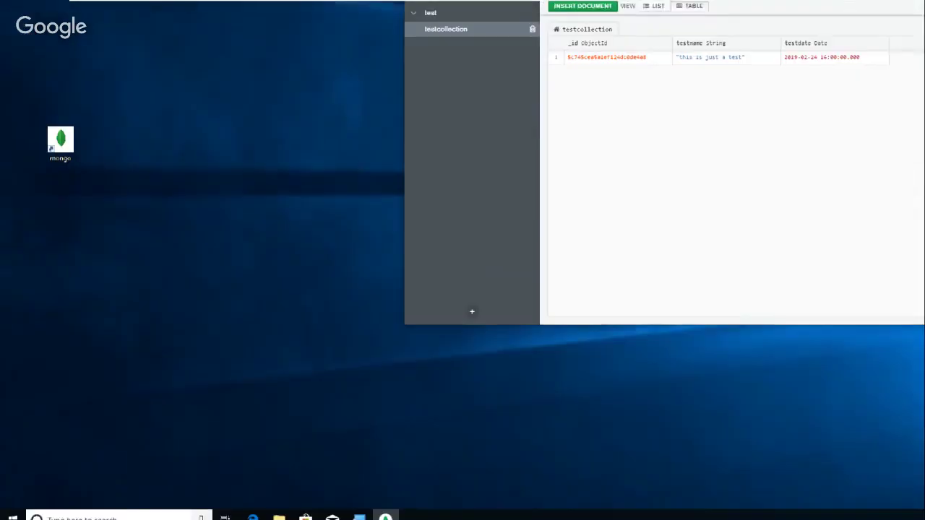
Switch to Edge and open the NoSQL slides from the course's MongoDB module in their own browser tab
click(253, 509)
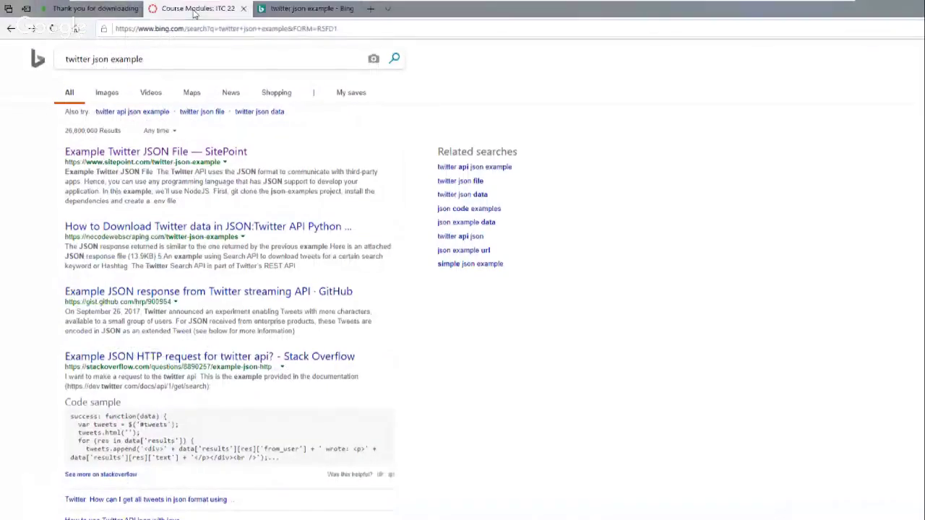
click(193, 9)
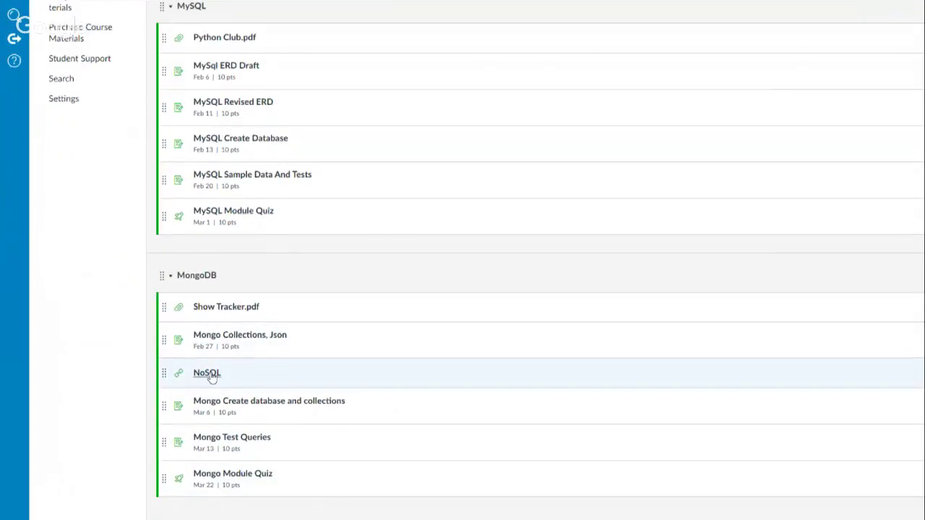
click(293, 372)
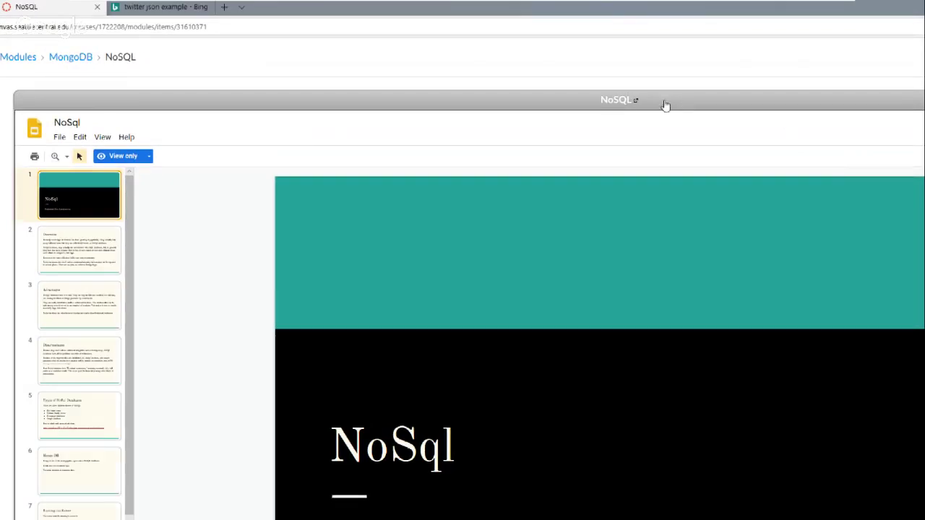
click(636, 101)
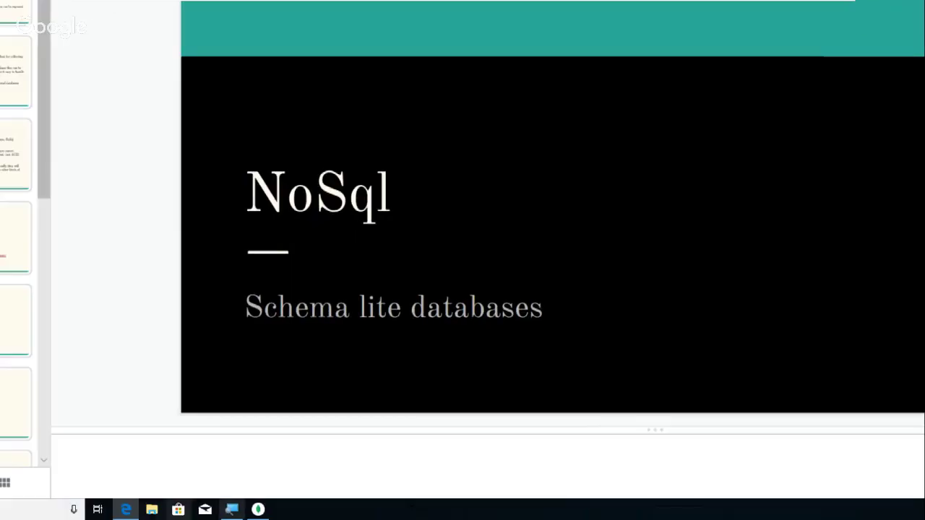
Reduce the Magnifier zoom to 100% and close Magnifier
click(233, 510)
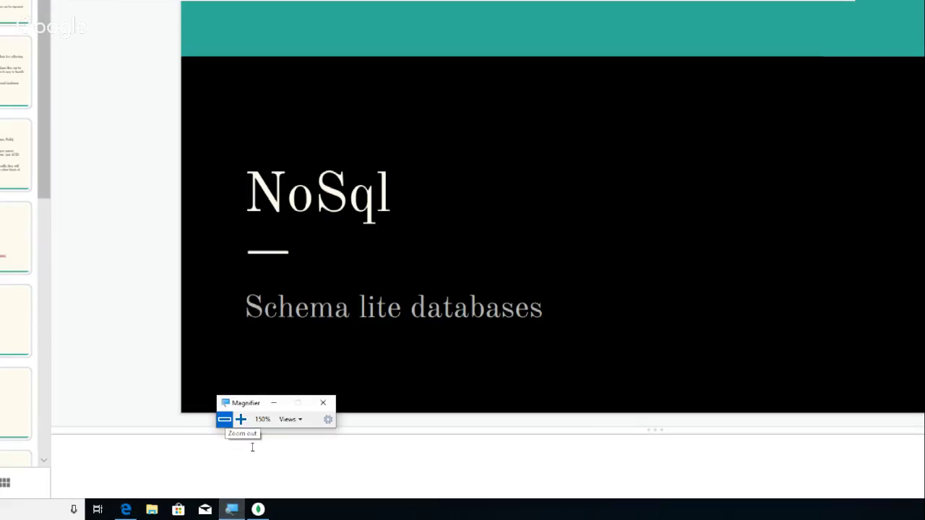
click(224, 419)
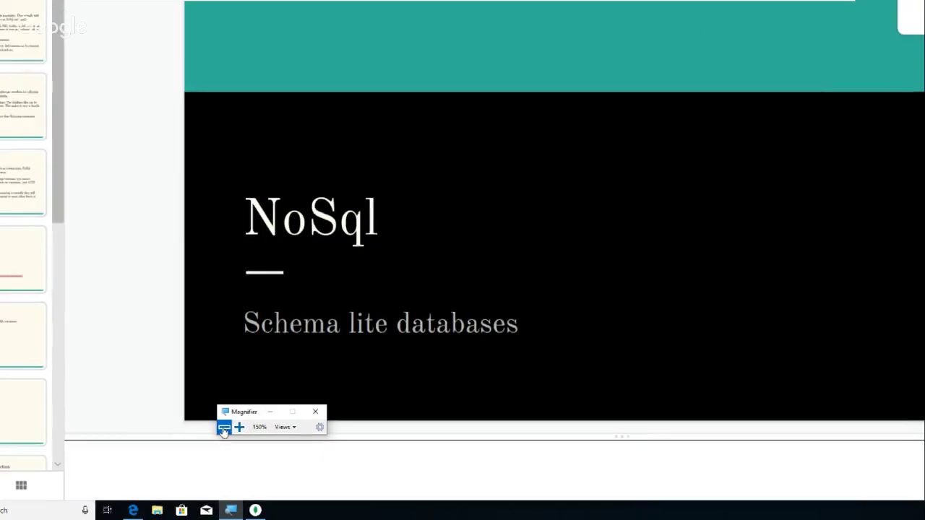
click(225, 436)
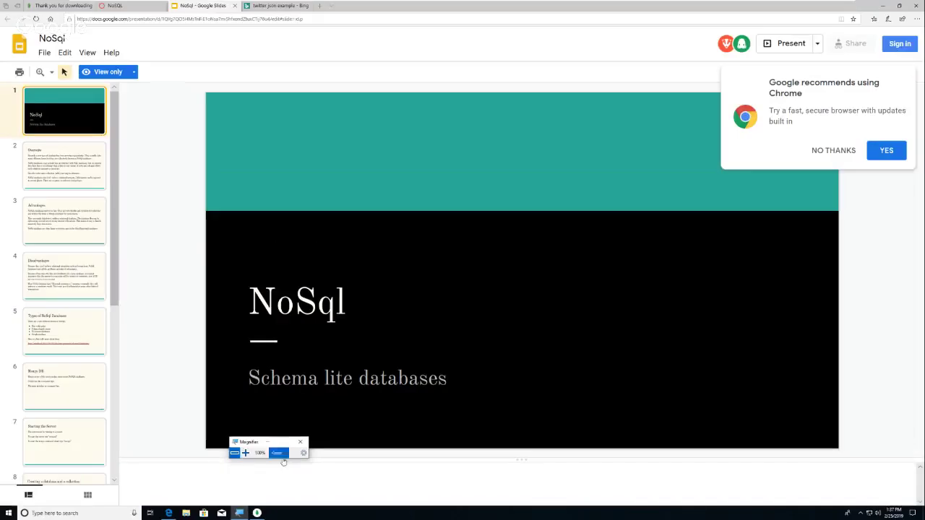
click(301, 445)
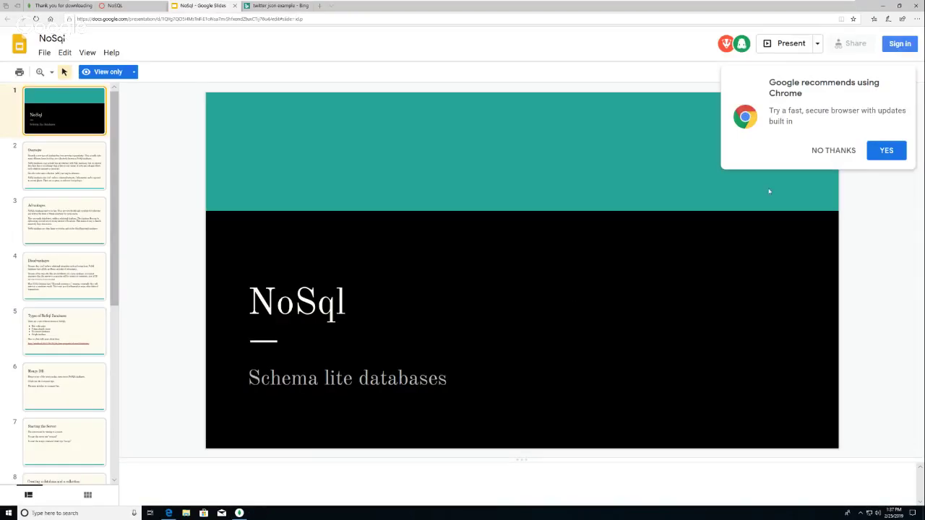
Present the NoSql slides and advance to the second slide
click(793, 45)
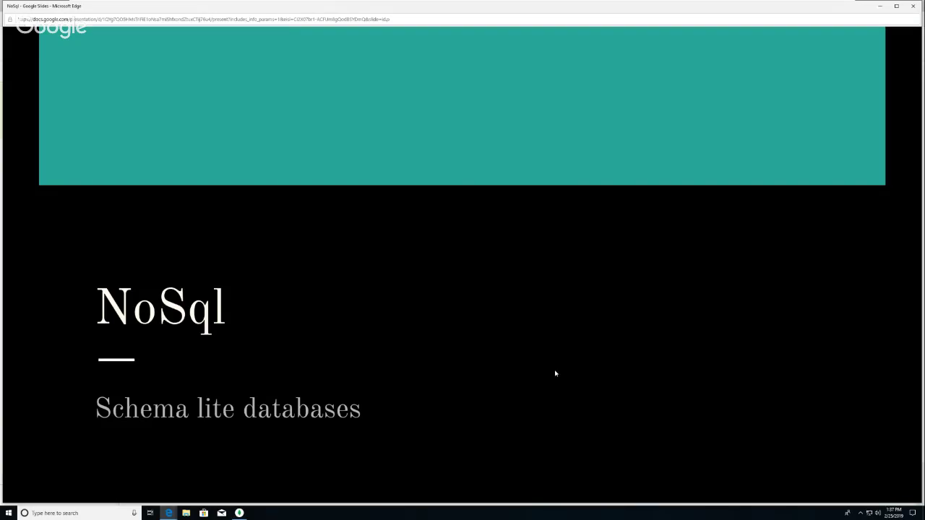
key(Right)
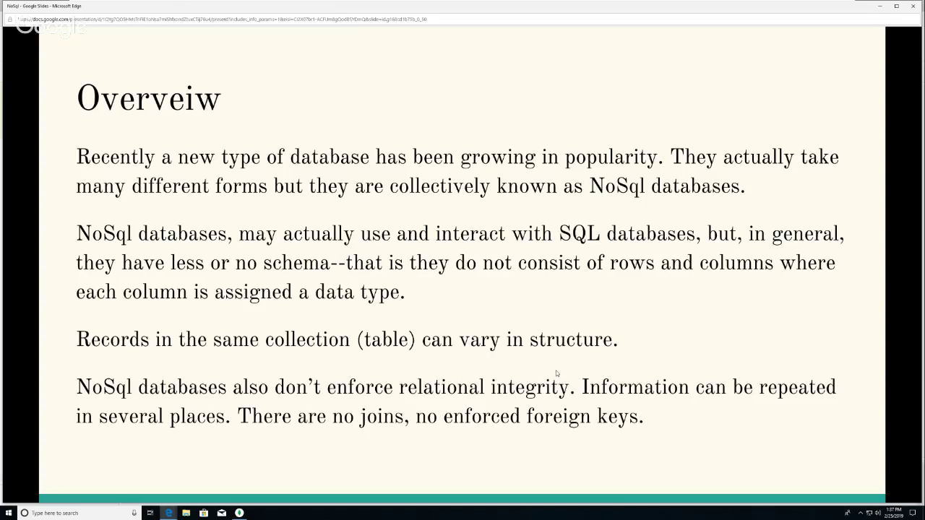